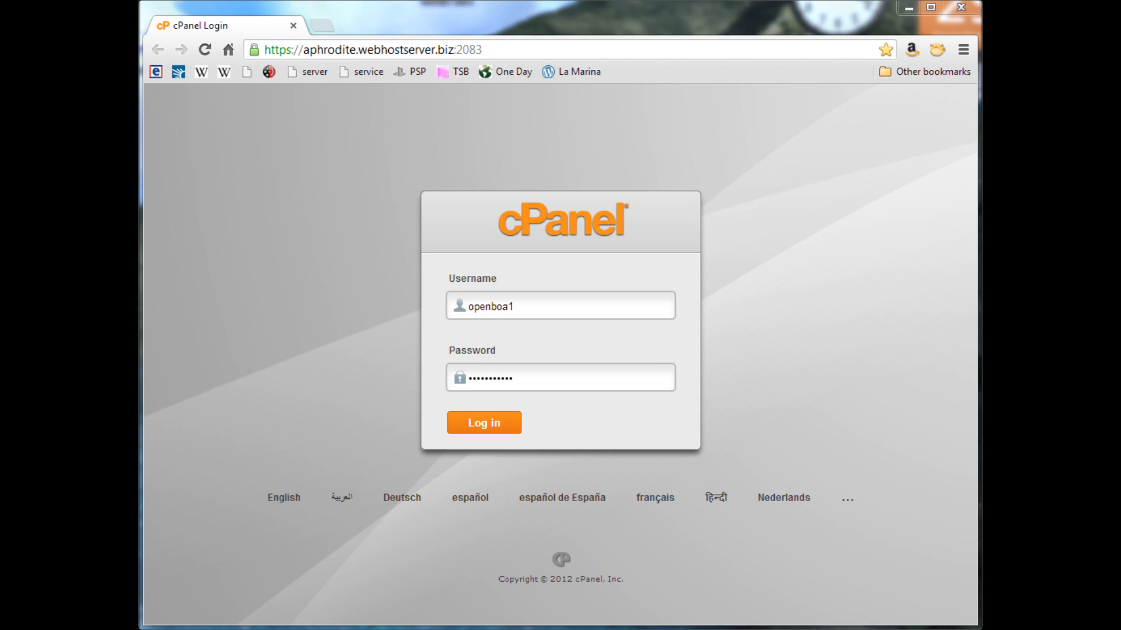
Step: Log in to the hosting control panel with the filled-in credentials and open Fantastico De Luxe under Software/Services
{"action": "left_click", "coordinate": [488, 425]}
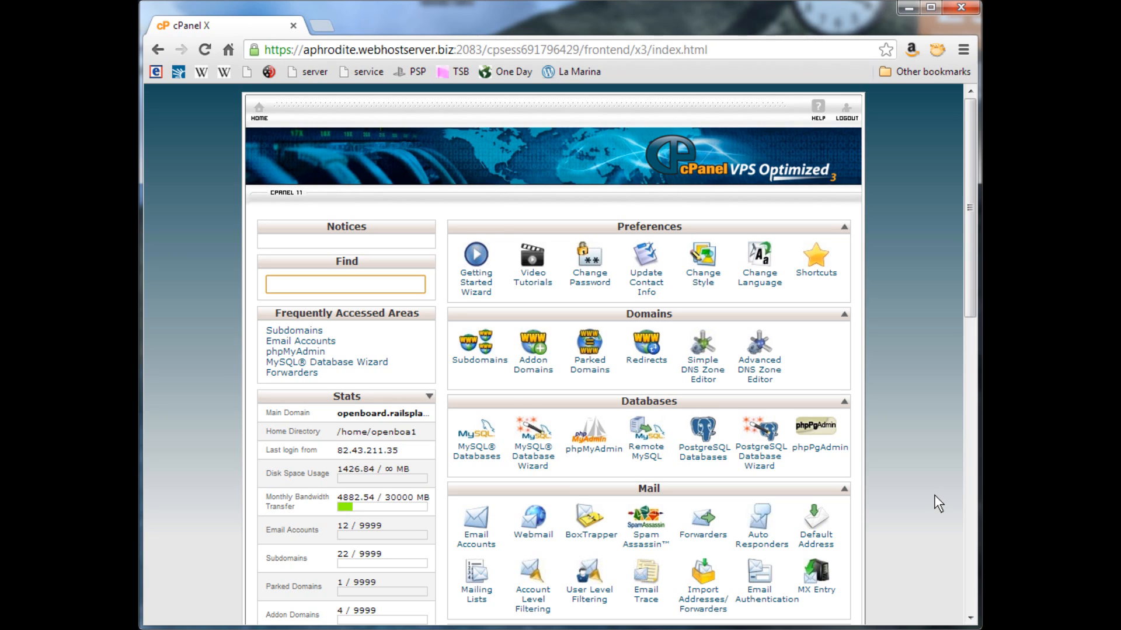
{"action": "left_click", "coordinate": [971, 587]}
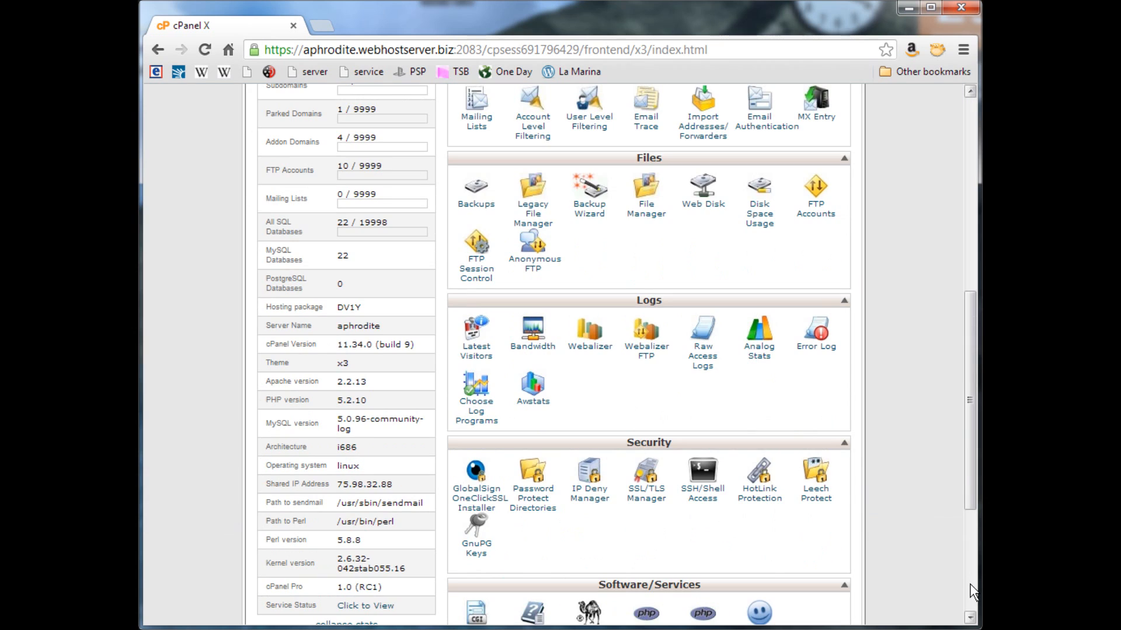
{"action": "left_click", "coordinate": [971, 590]}
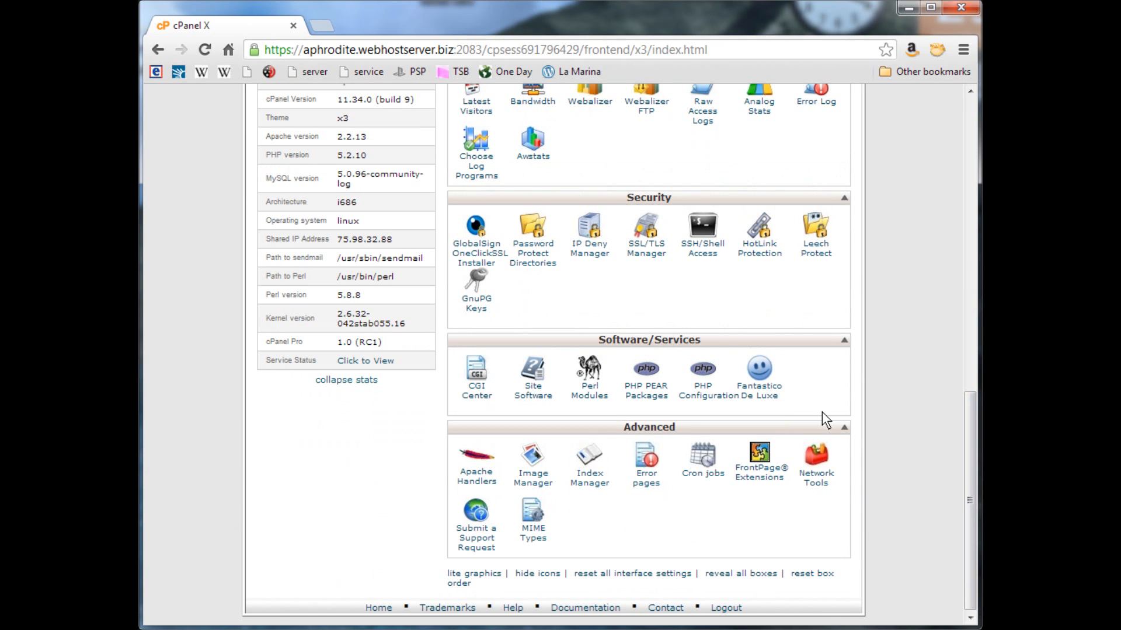
{"action": "left_click", "coordinate": [761, 371]}
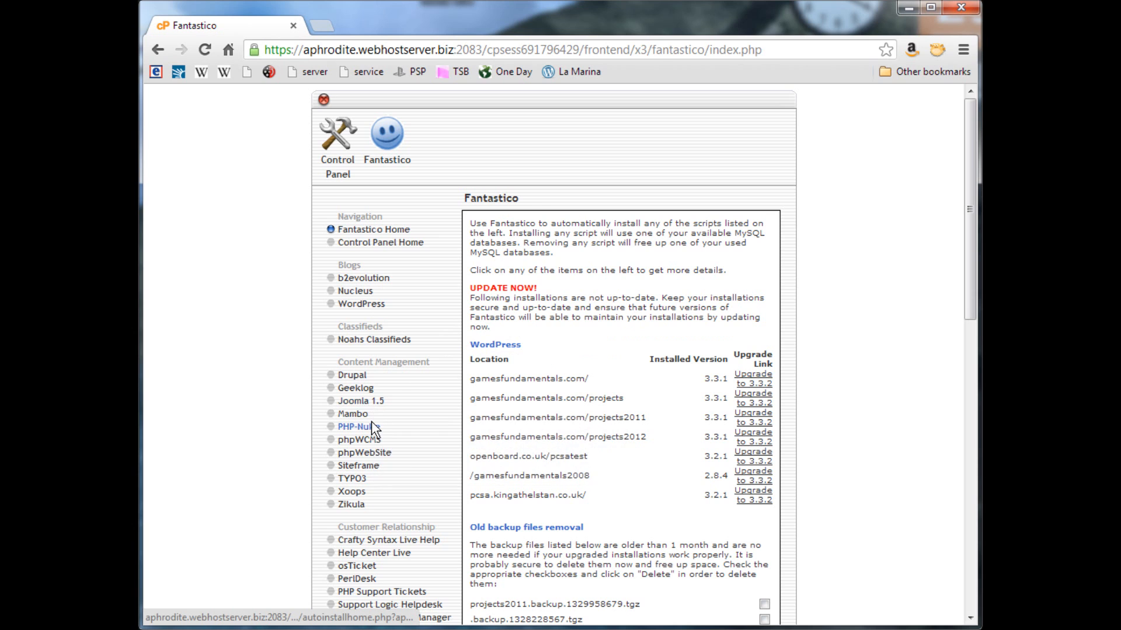
Step: Open OS Commerce in Fantastico's E-Commerce section and start a new installation
{"action": "scroll", "coordinate": [398, 481], "scroll_direction": "down", "scroll_amount": 1}
{"action": "scroll", "coordinate": [401, 487], "scroll_direction": "down", "scroll_amount": 2}
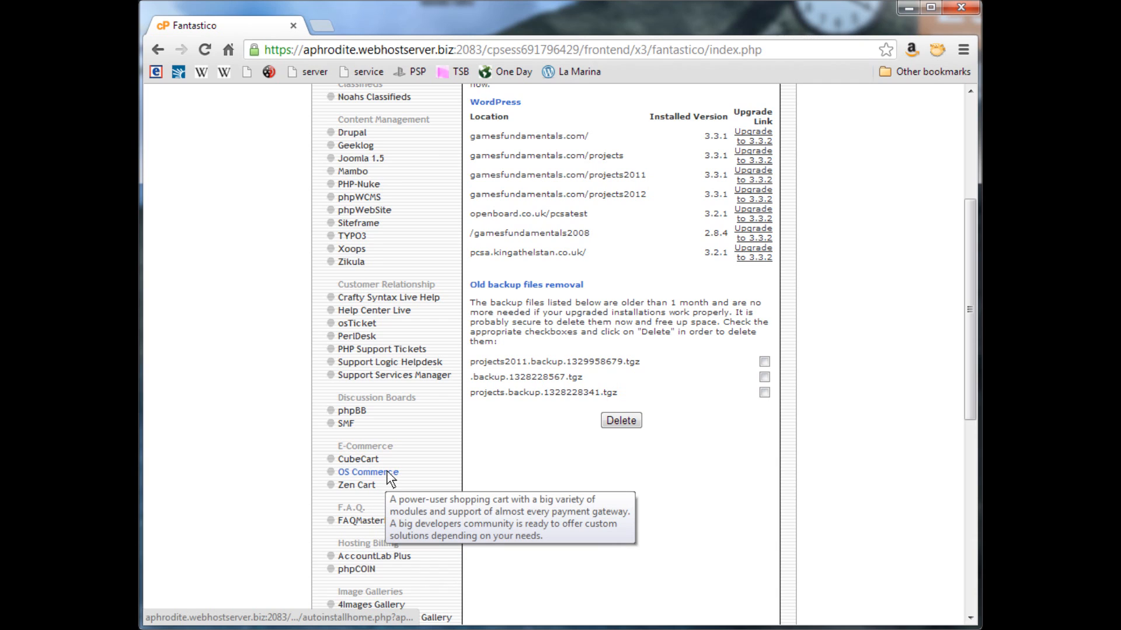
{"action": "left_click", "coordinate": [387, 472]}
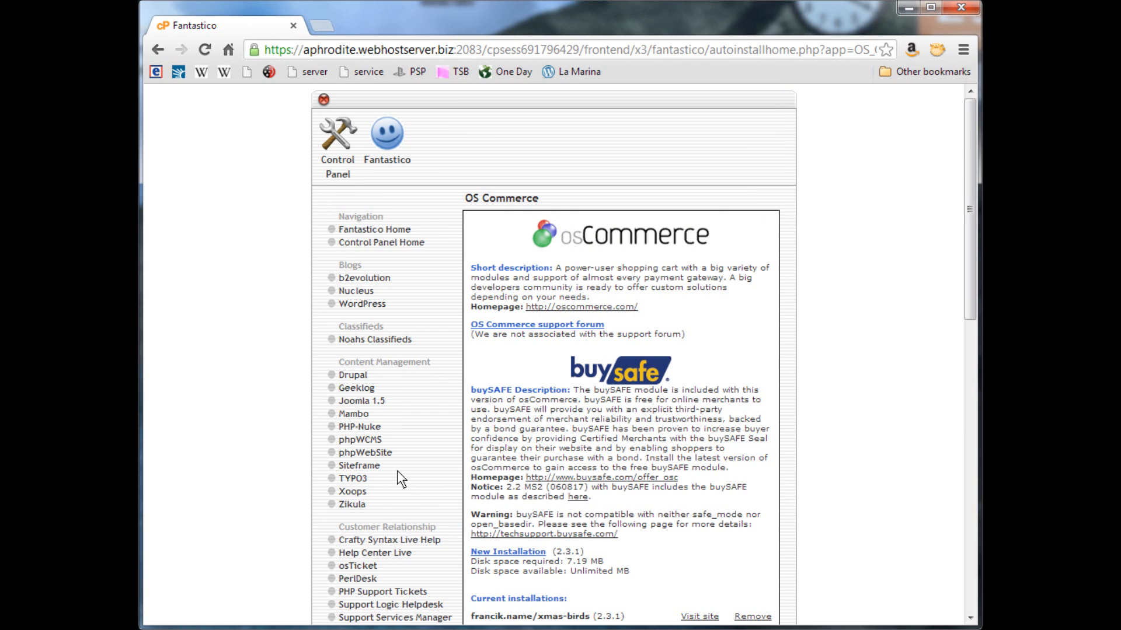
{"action": "scroll", "coordinate": [617, 497], "scroll_direction": "down", "scroll_amount": 3}
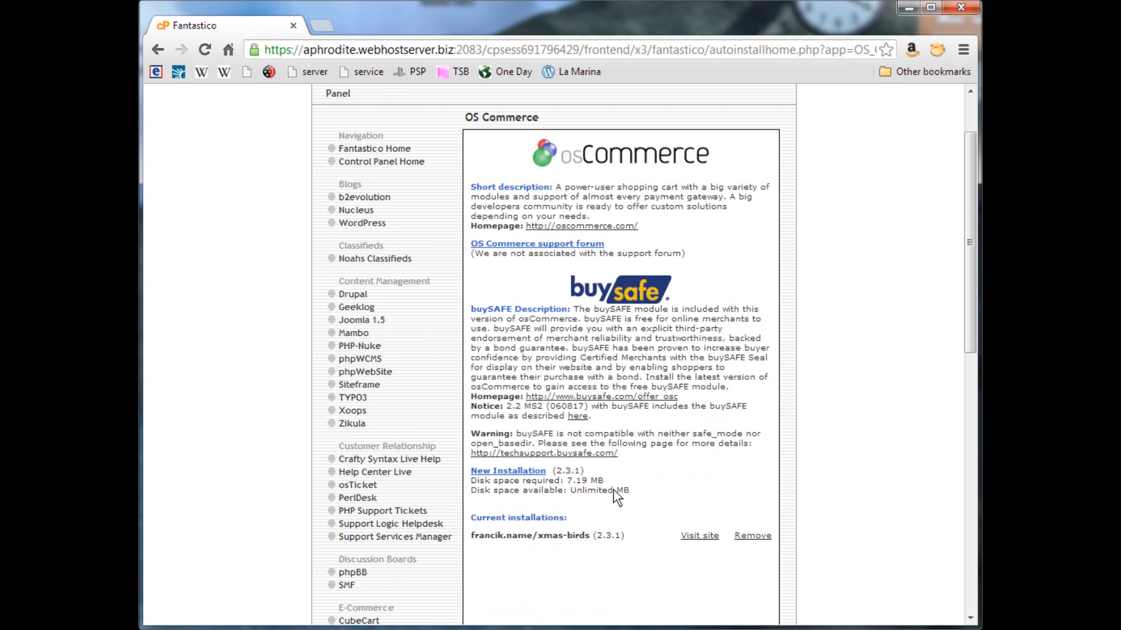
{"action": "left_click", "coordinate": [530, 474]}
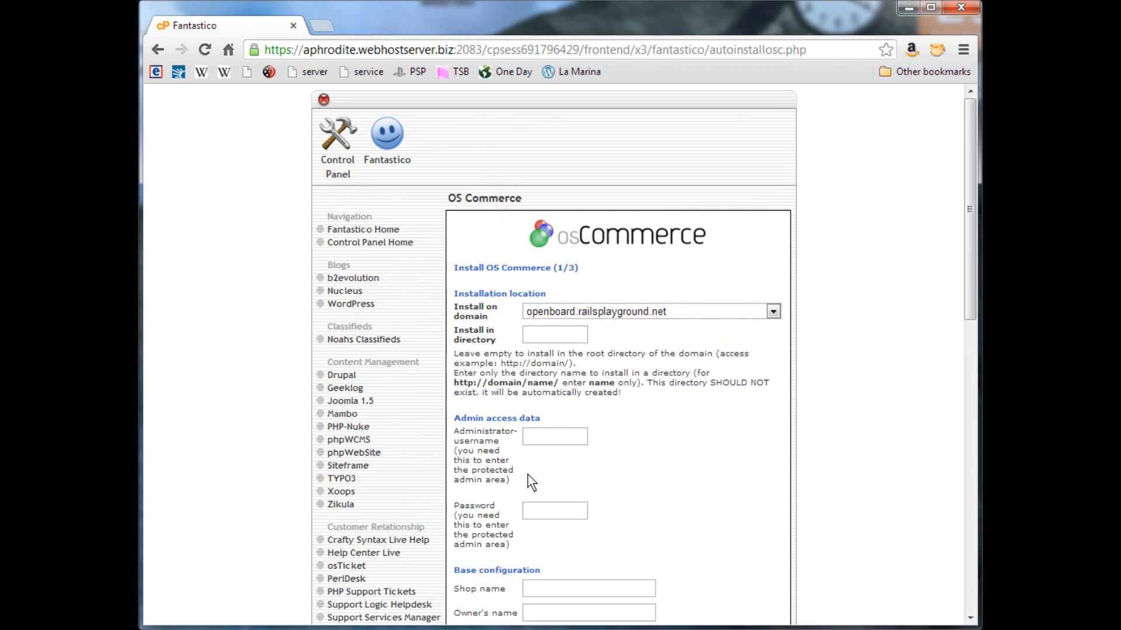
Step: Set the installation location to the owner's main .name domain, without a subdomain, in the directory store
{"action": "left_click", "coordinate": [741, 313]}
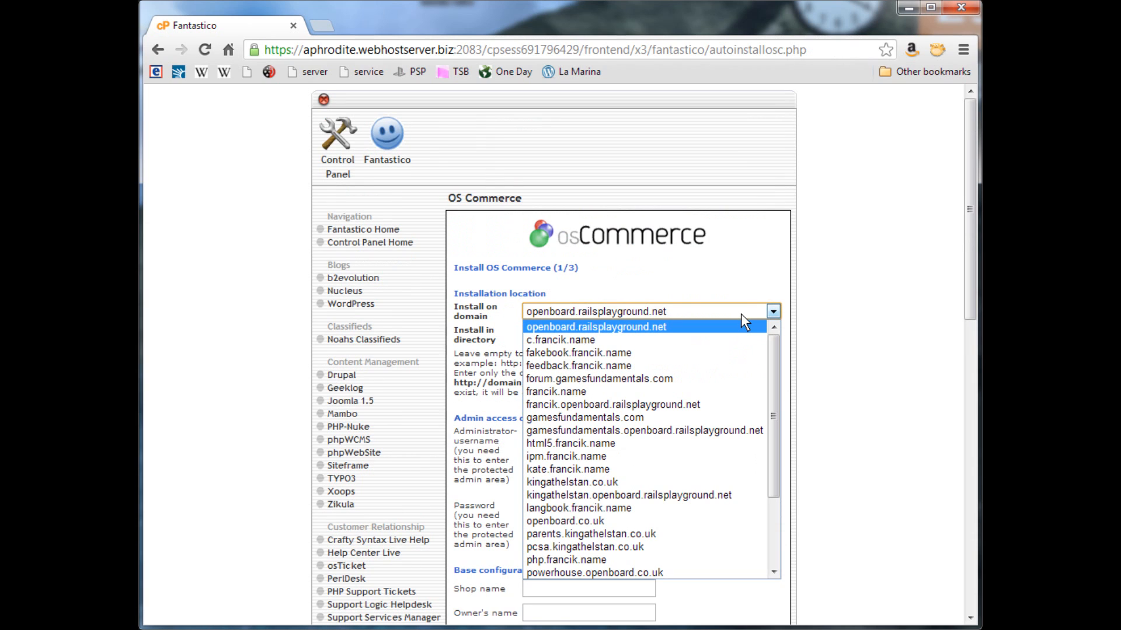
{"action": "left_click", "coordinate": [663, 392]}
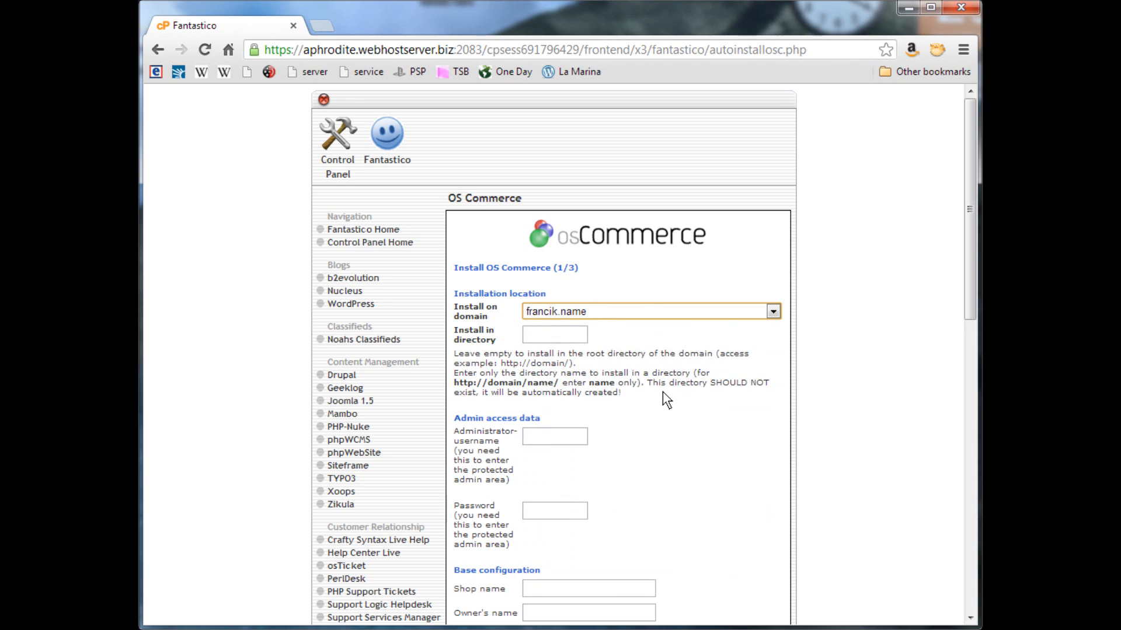
{"action": "left_click", "coordinate": [560, 341]}
{"action": "type", "text": "store"}
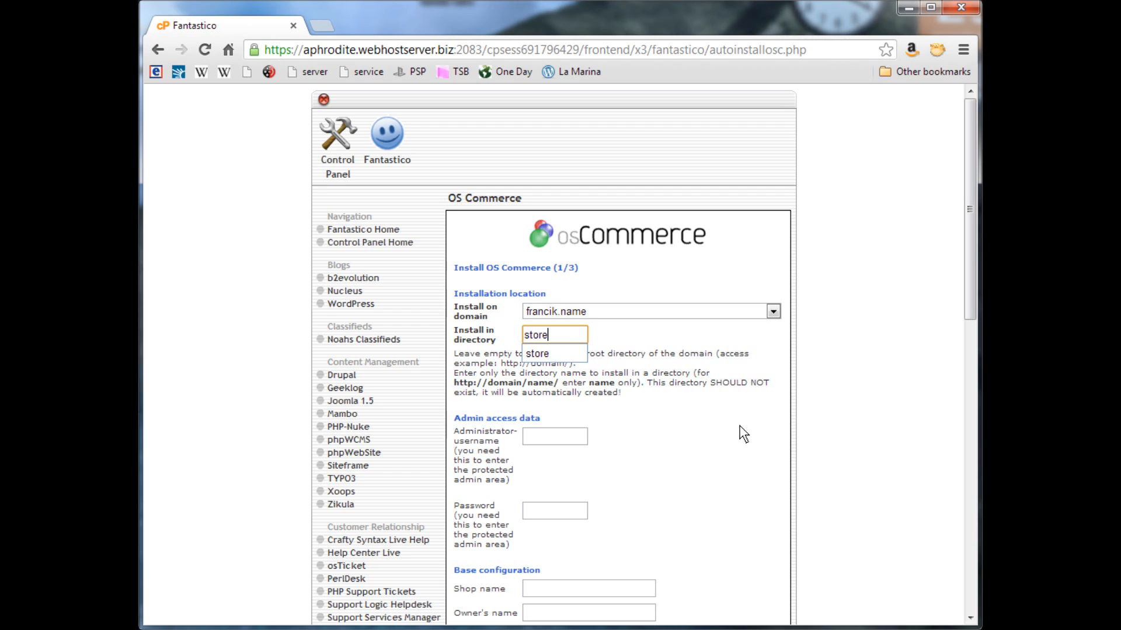
{"action": "left_click", "coordinate": [735, 451]}
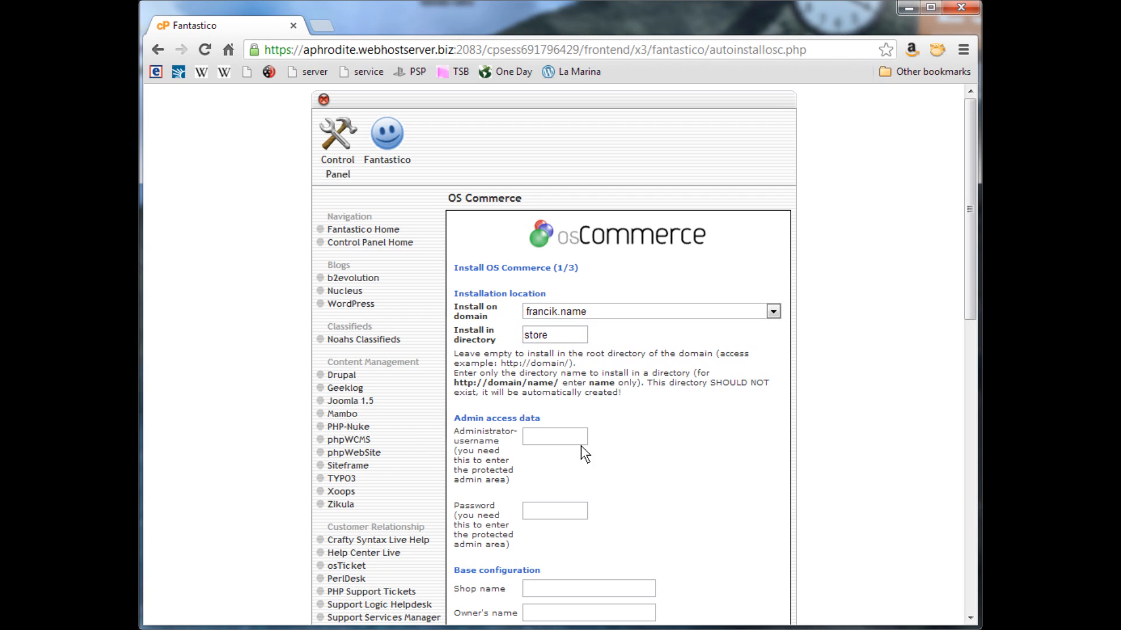
Step: Set the administrator username to admin and enter the administrator password
{"action": "left_click", "coordinate": [565, 449]}
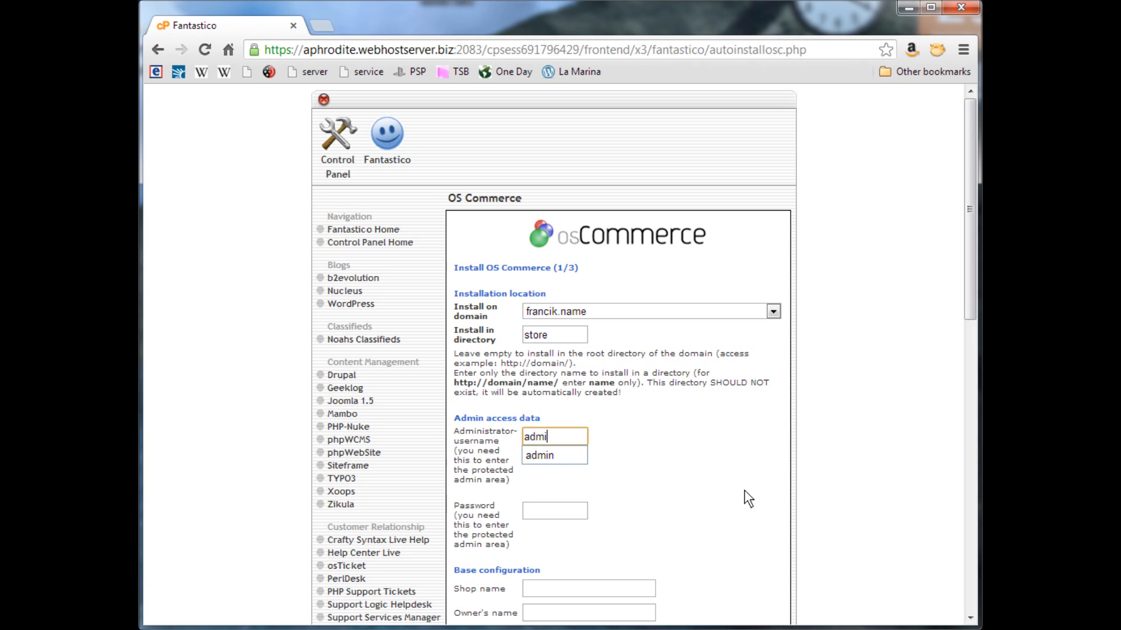
{"action": "left_click", "coordinate": [566, 512]}
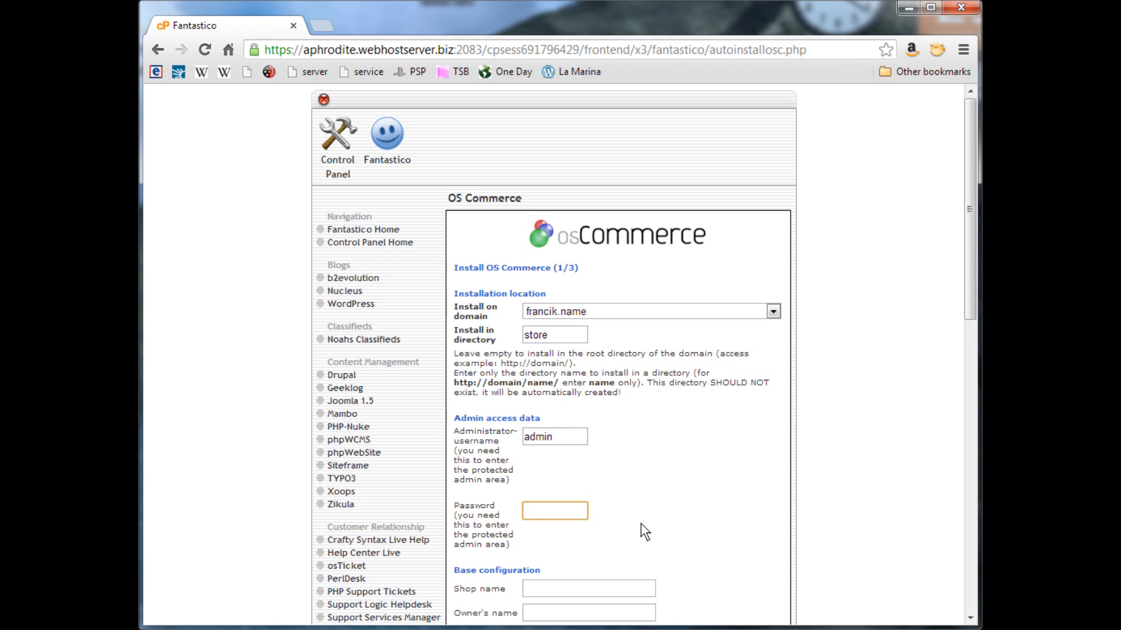
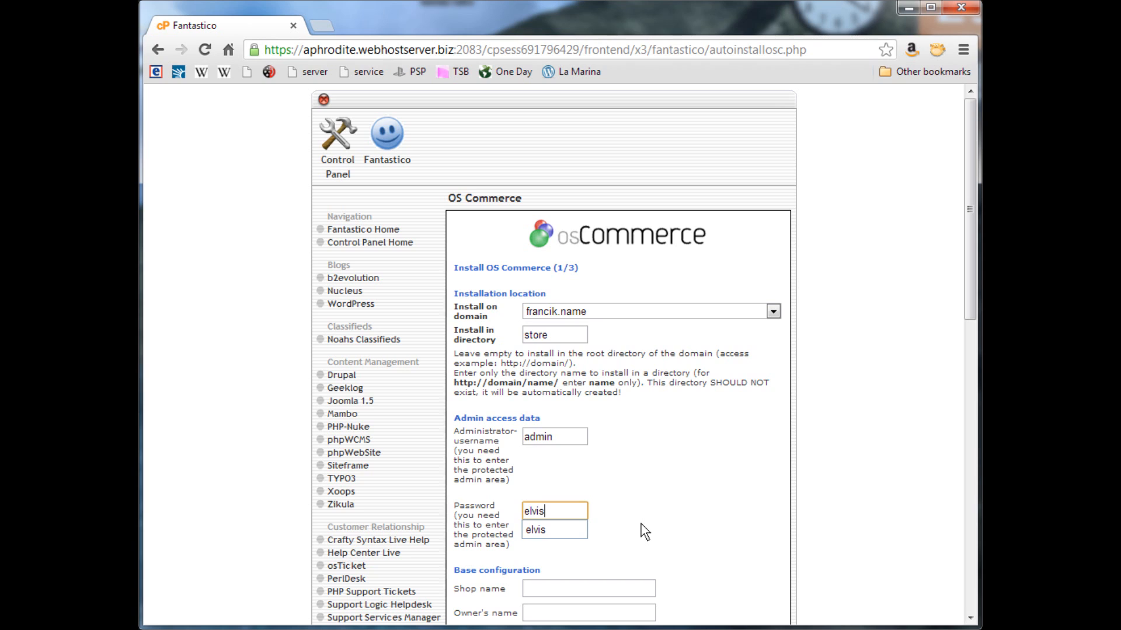
Step: Name the shop Xmas Birds and fill in the owner's first name in the base configuration
{"action": "scroll", "coordinate": [643, 534], "scroll_direction": "down", "scroll_amount": 2}
{"action": "left_click", "coordinate": [594, 508]}
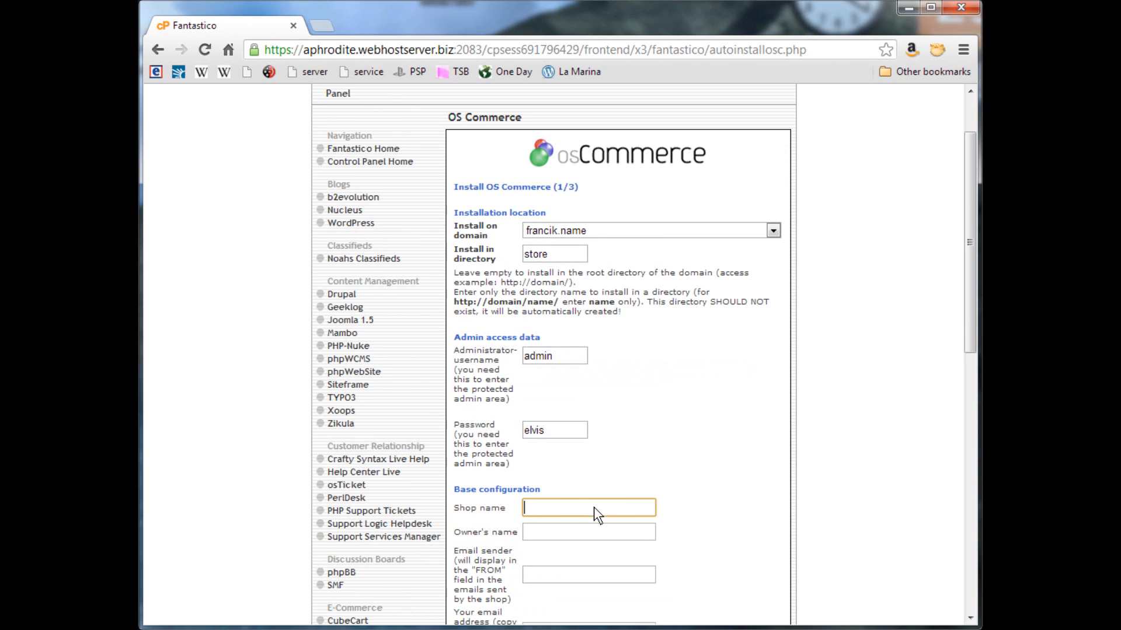
{"action": "type", "text": "Xmas"}
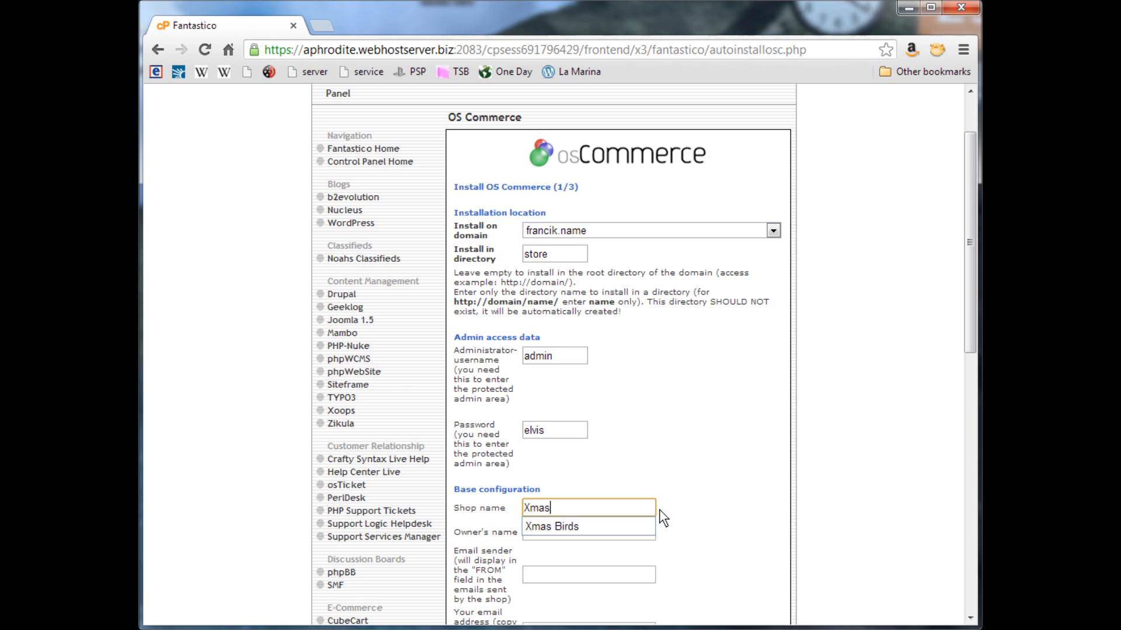
{"action": "key", "text": "Down"}
{"action": "key", "text": "Return"}
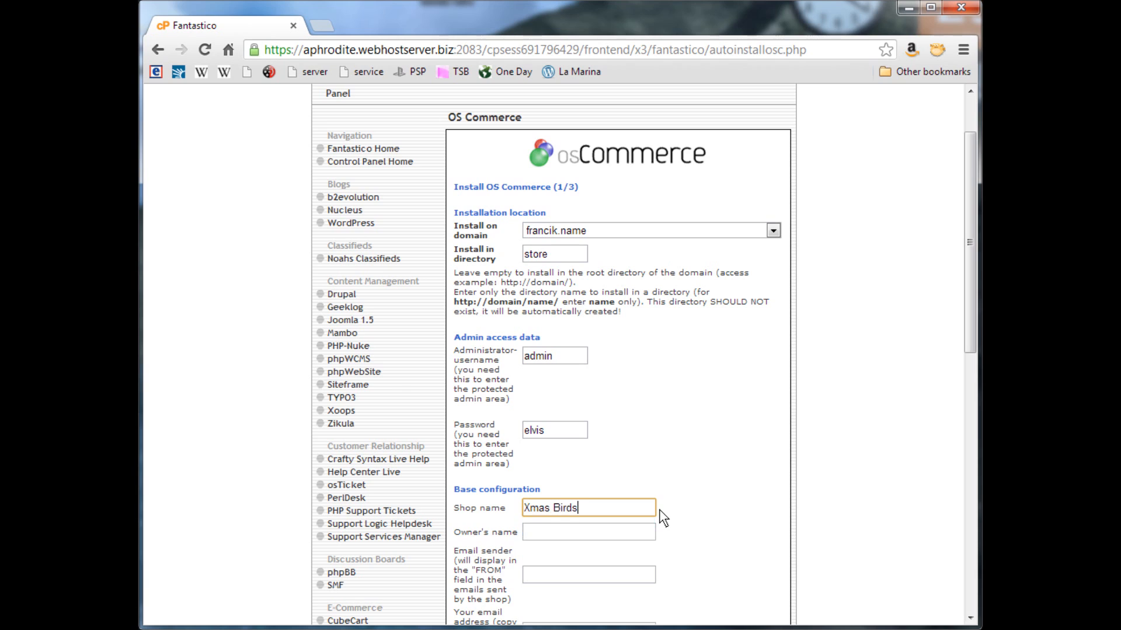
{"action": "left_click", "coordinate": [581, 533]}
{"action": "type", "text": "J"}
{"action": "left_click", "coordinate": [578, 551]}
Step: Fill in the owner's e-mail as both the e-mail sender and the address that receives copies of orders
{"action": "left_click", "coordinate": [571, 575]}
{"action": "type", "text": "ja"}
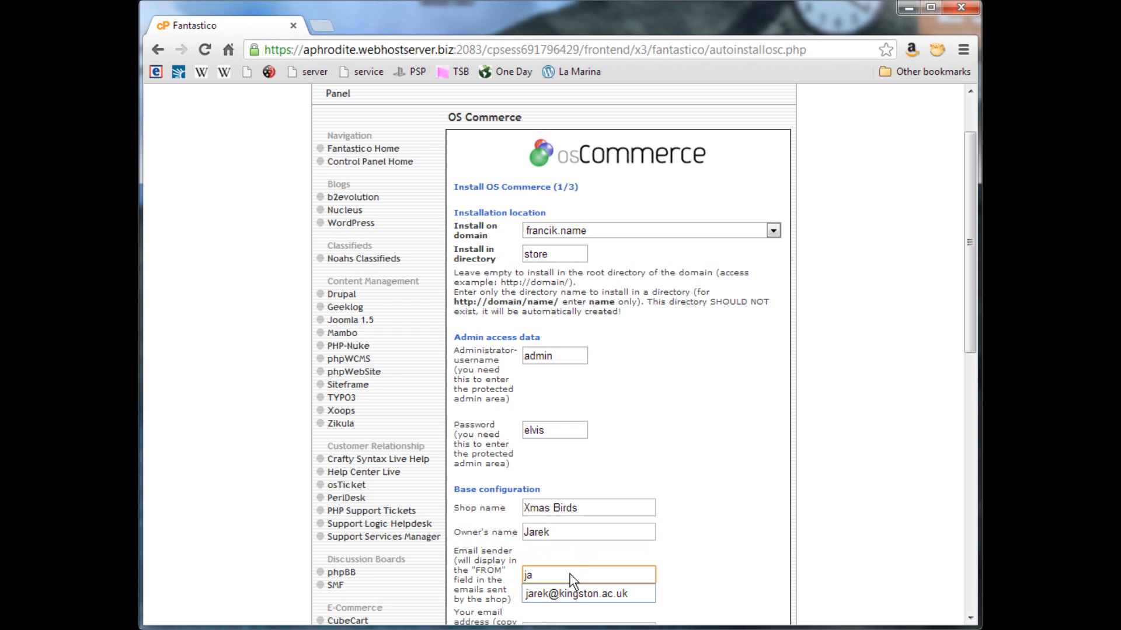
{"action": "left_click", "coordinate": [583, 592]}
{"action": "scroll", "coordinate": [668, 572], "scroll_direction": "down", "scroll_amount": 3}
{"action": "left_click_drag", "start_coordinate": [635, 415], "coordinate": [460, 411]}
{"action": "key", "text": "Tab"}
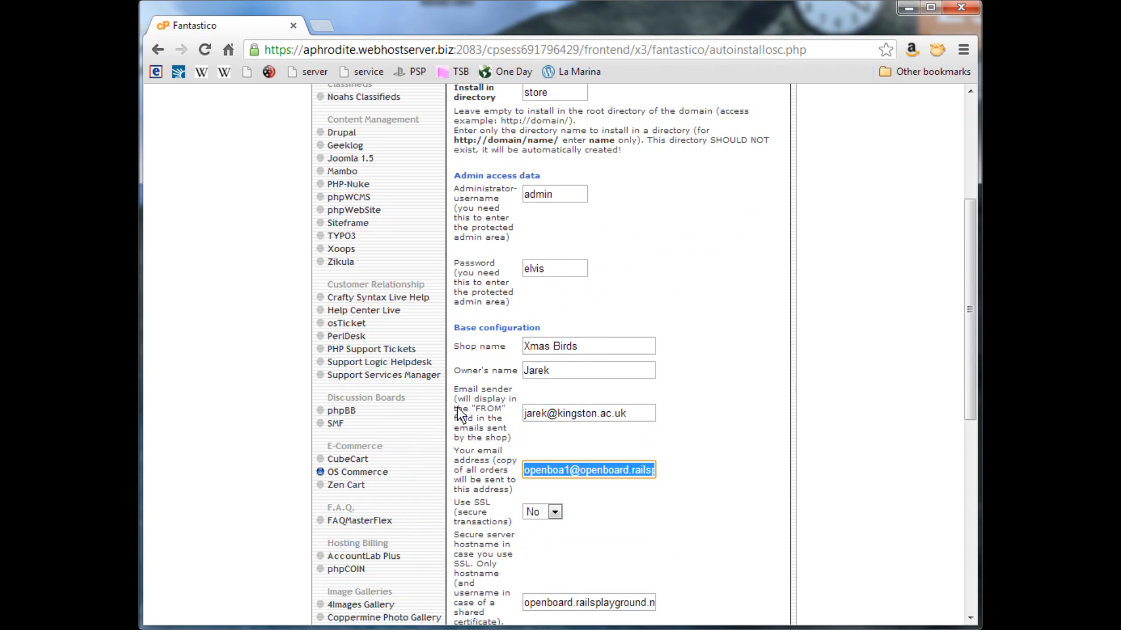
{"action": "key", "text": "Down"}
{"action": "key", "text": "Return"}
Step: Submit the OS Commerce installation with the remaining default options and finish the installation
{"action": "scroll", "coordinate": [743, 522], "scroll_direction": "down", "scroll_amount": 7}
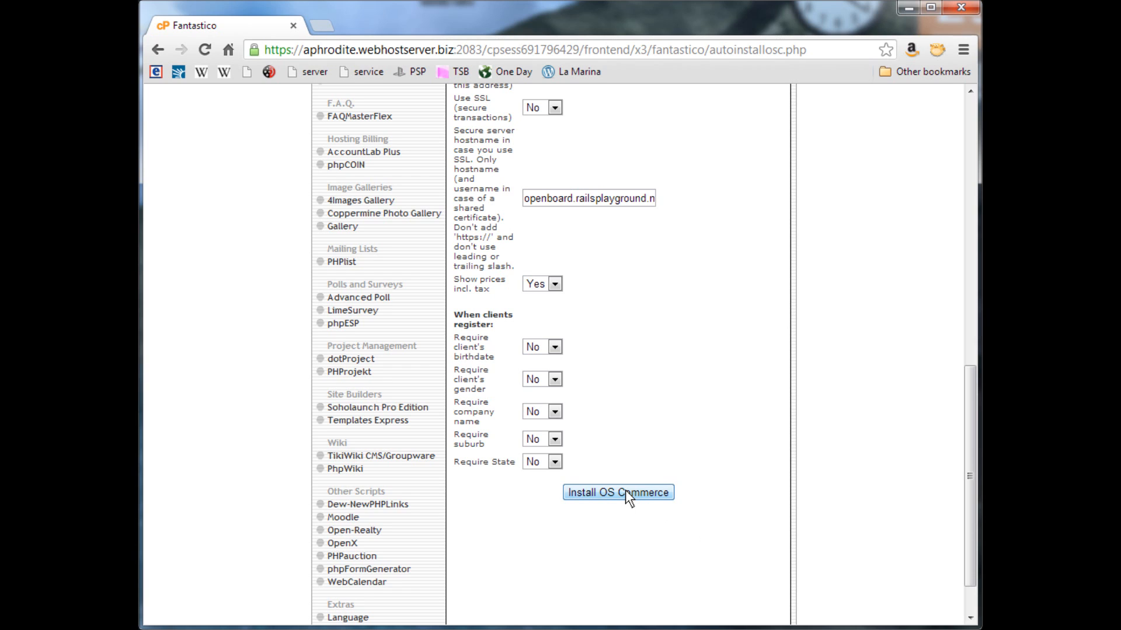
{"action": "left_click", "coordinate": [625, 494]}
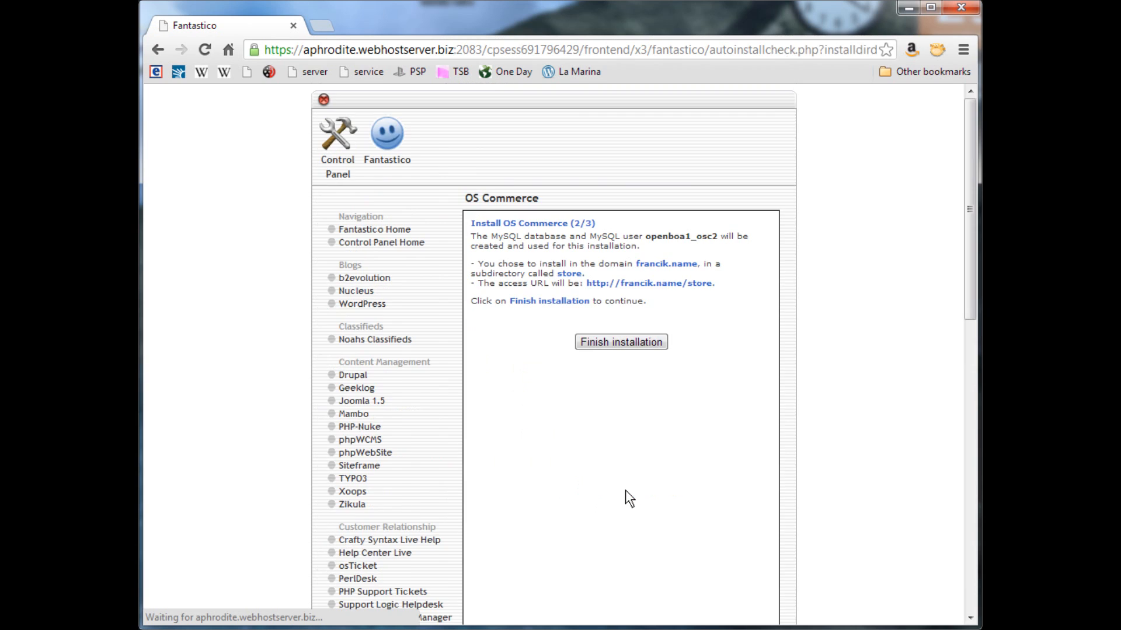
{"action": "left_click", "coordinate": [633, 342]}
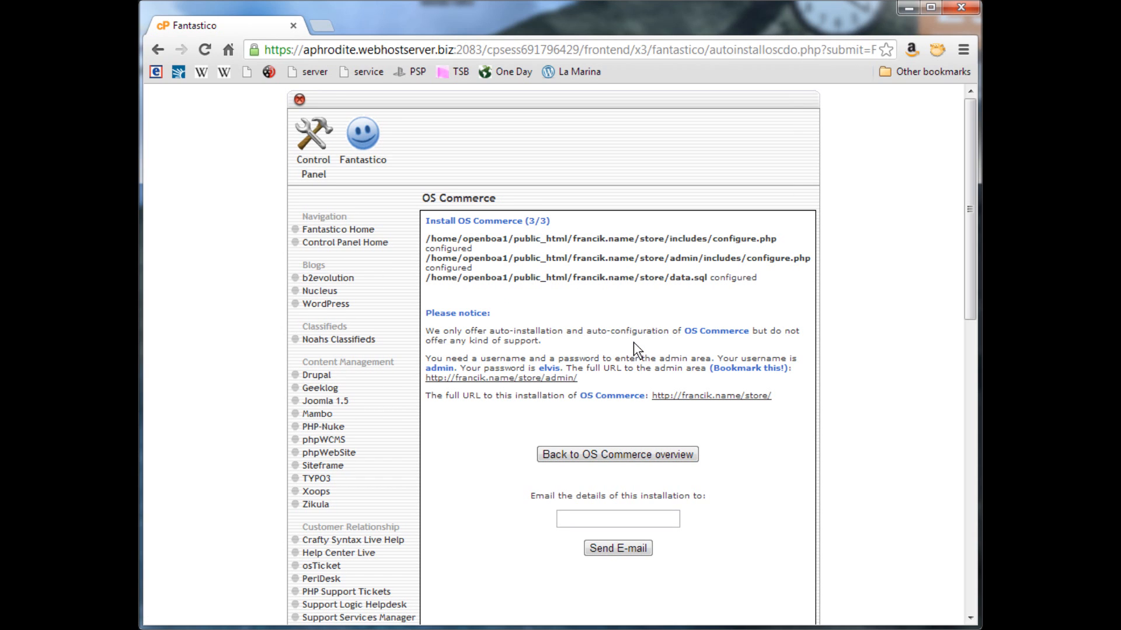
Step: Open the newly installed store and add the Samsung Galaxy Tab to the shopping cart
{"action": "left_click", "coordinate": [705, 398]}
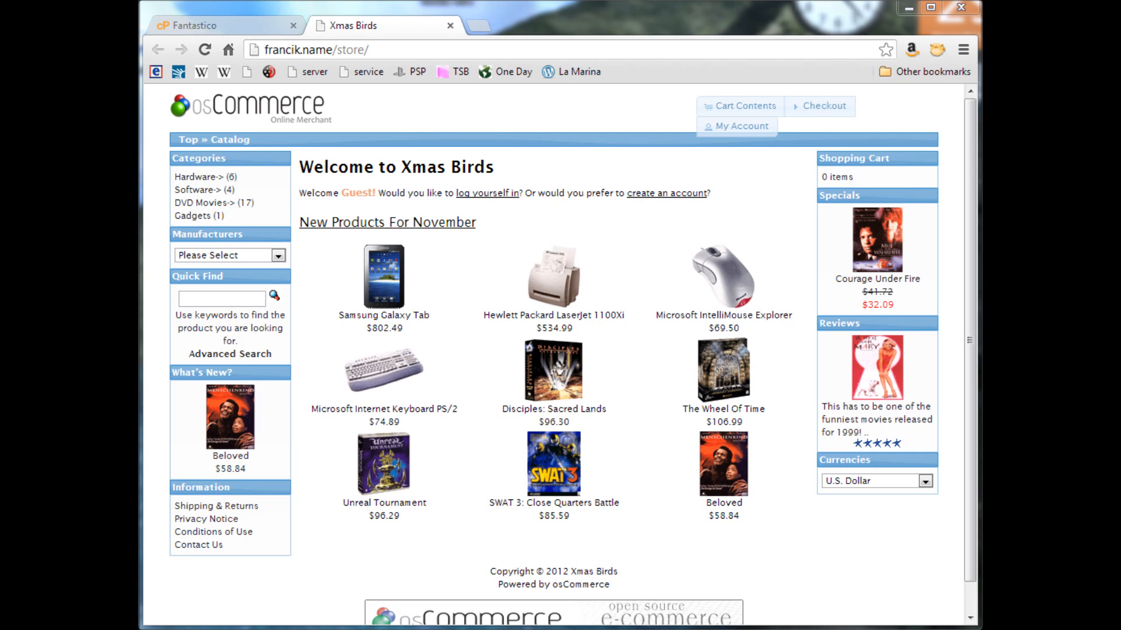
{"action": "left_click", "coordinate": [388, 271]}
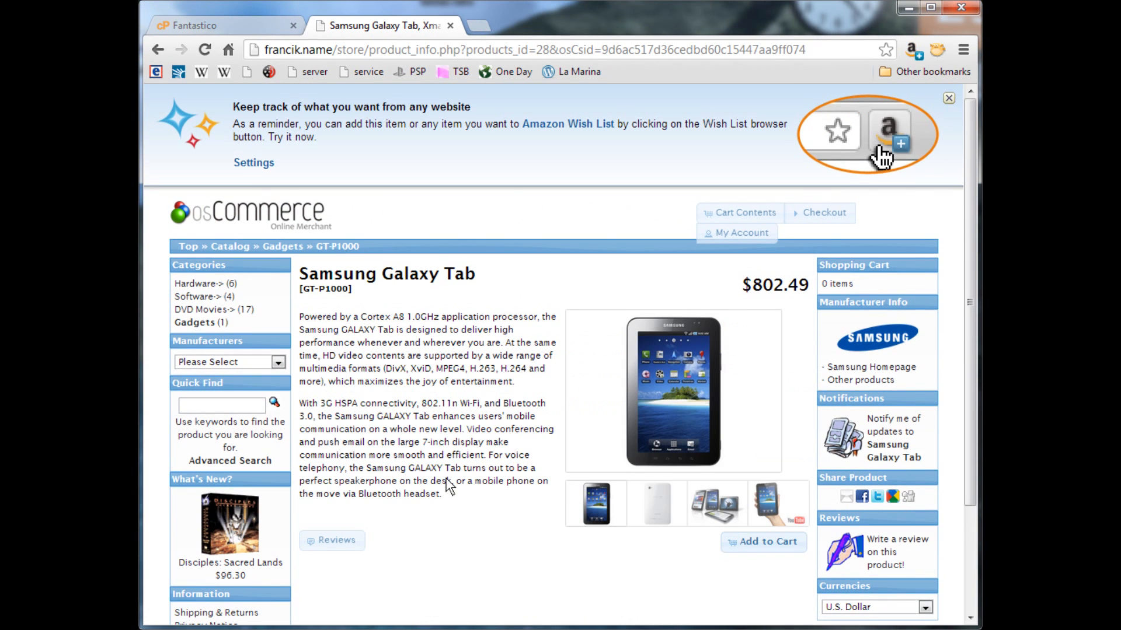
{"action": "scroll", "coordinate": [451, 503], "scroll_direction": "down", "scroll_amount": 3}
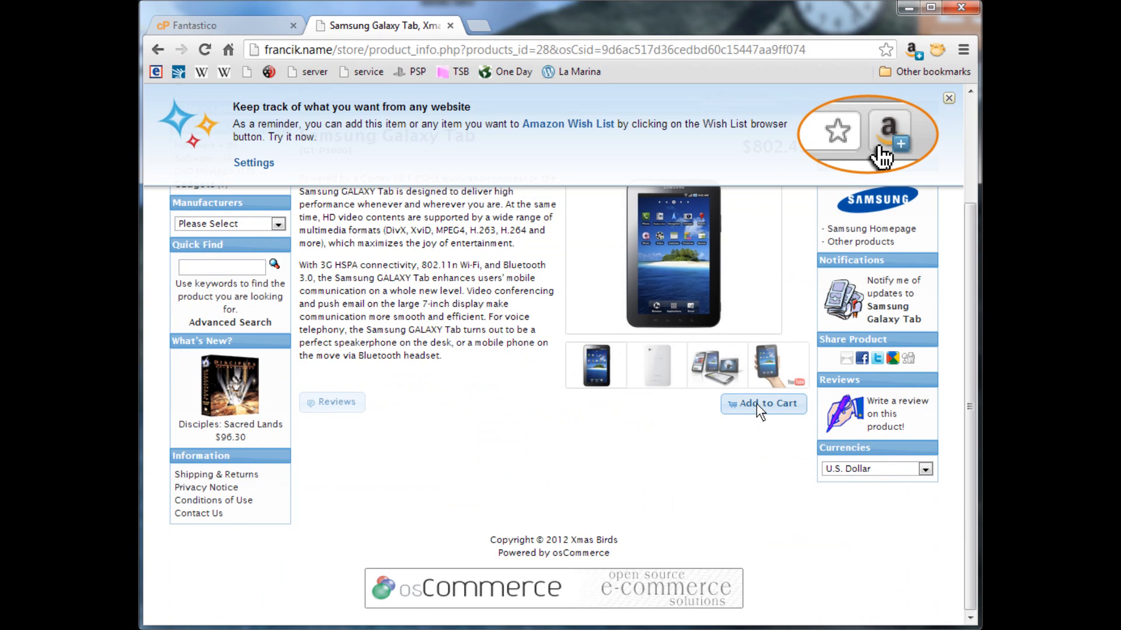
{"action": "left_click", "coordinate": [734, 402]}
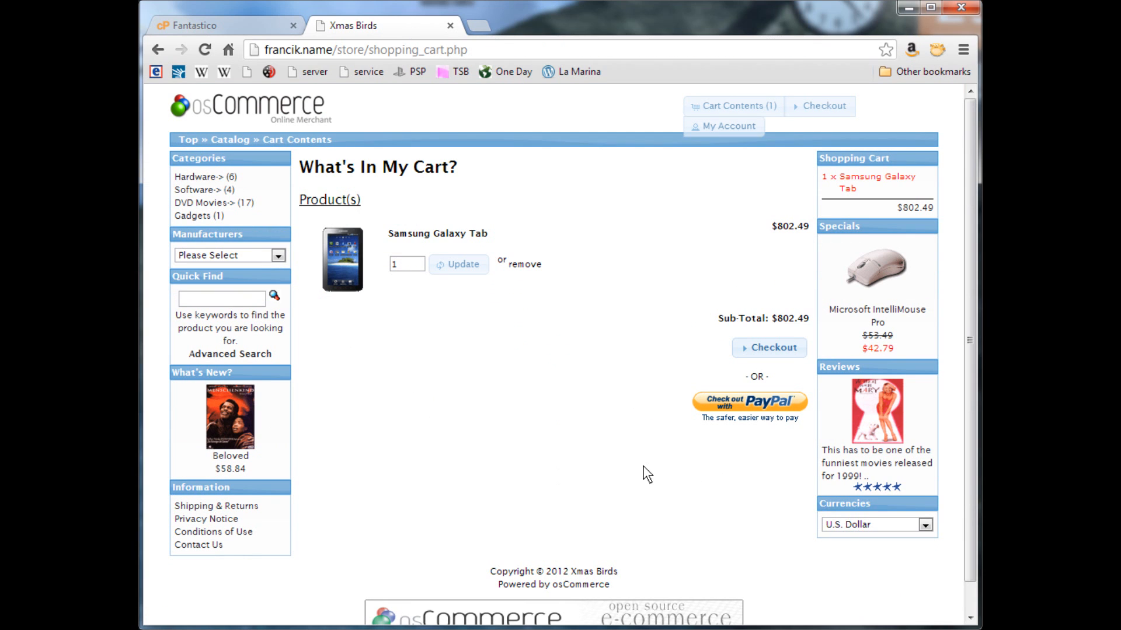
Step: Check out as a new customer and create an account with the customer's name, e-mail, address, telephone number and password
{"action": "left_click", "coordinate": [772, 348]}
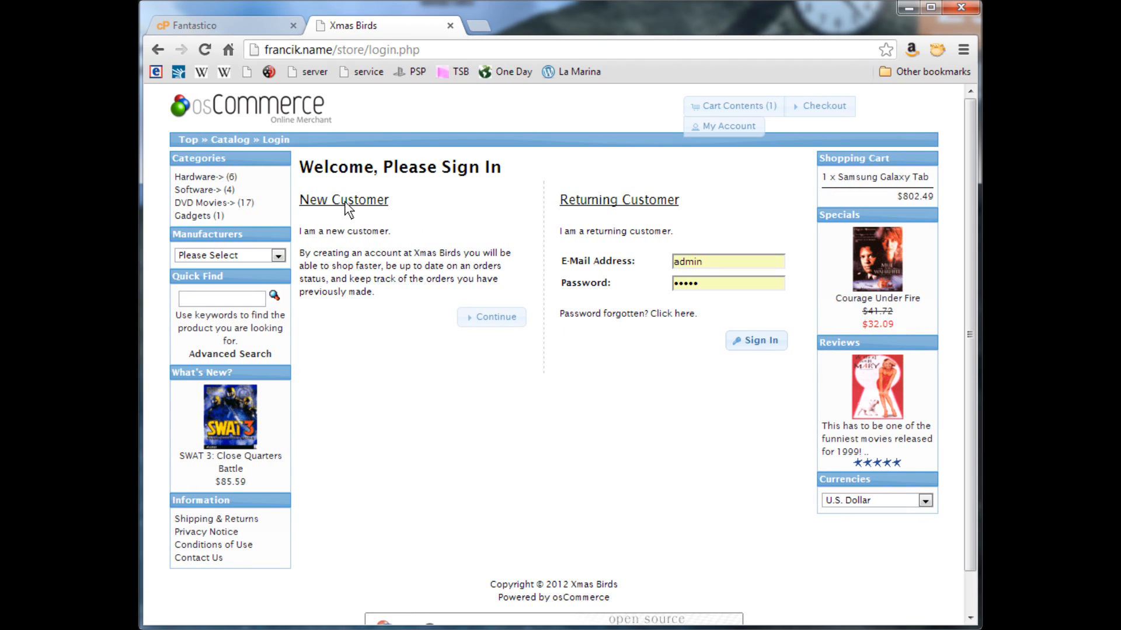
{"action": "left_click", "coordinate": [482, 317]}
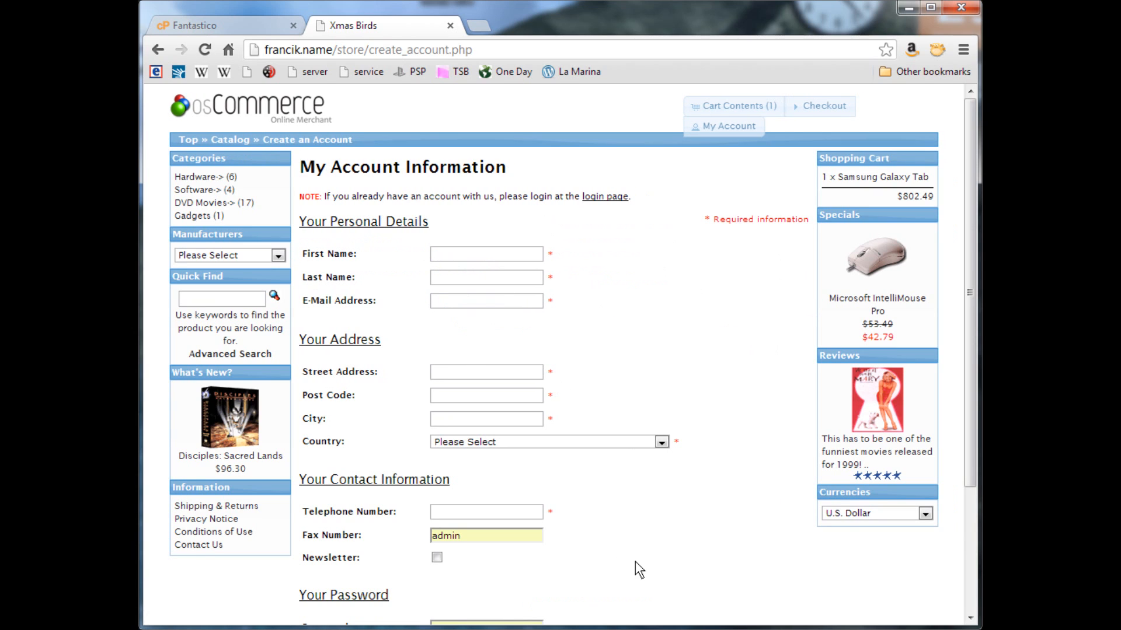
{"action": "type", "text": "Jar"}
{"action": "key", "text": "Down"}
{"action": "key", "text": "Down"}
{"action": "key", "text": "Return"}
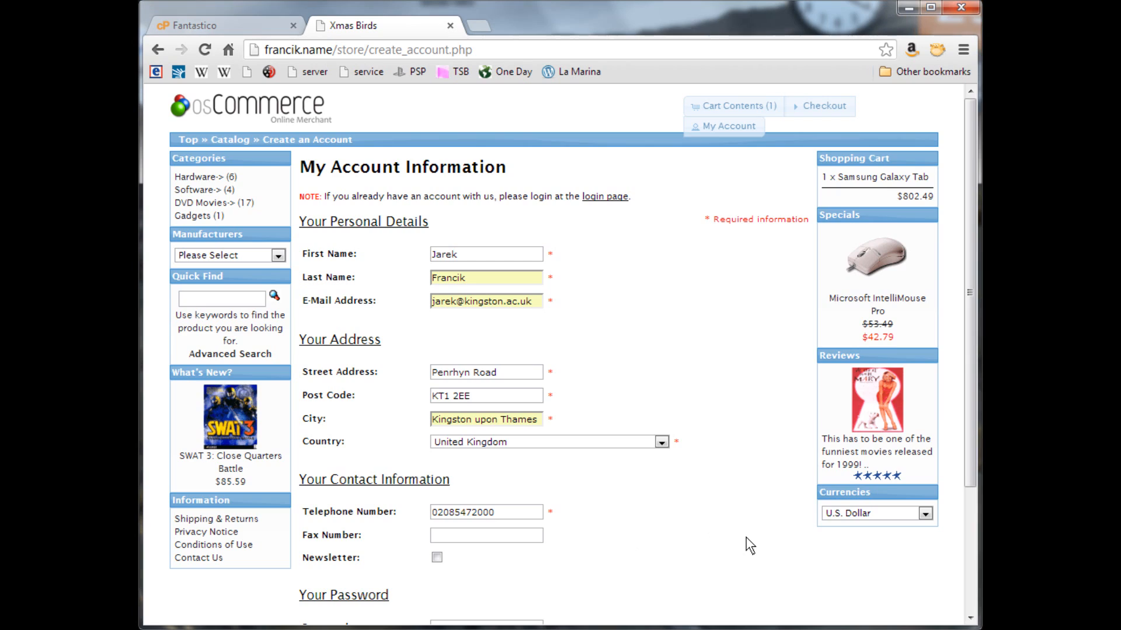
{"action": "scroll", "coordinate": [745, 544], "scroll_direction": "down", "scroll_amount": 3}
{"action": "left_click", "coordinate": [769, 514]}
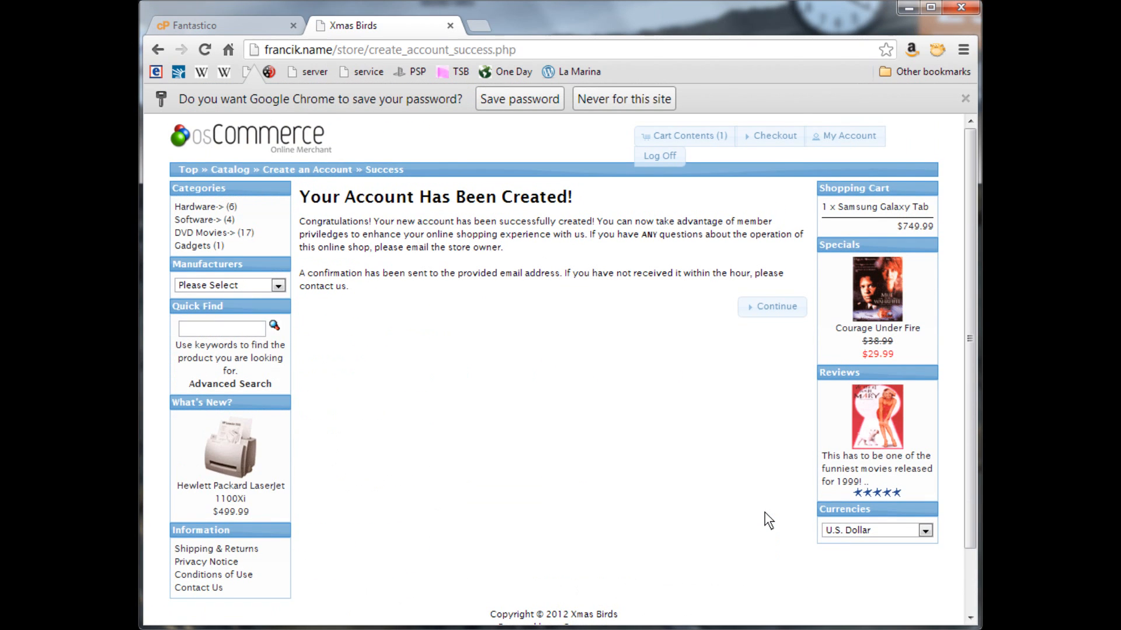
Step: Continue with flat rate shipping, choose Cash on Delivery as the payment method, and proceed to the order confirmation
{"action": "left_click", "coordinate": [773, 307]}
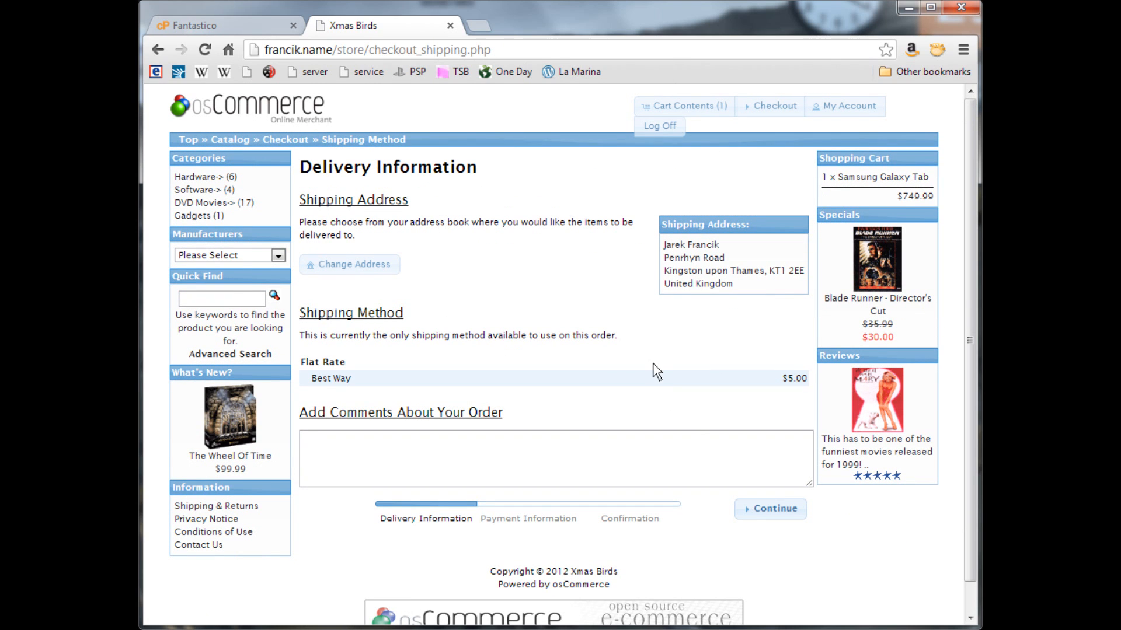
{"action": "left_click", "coordinate": [789, 516]}
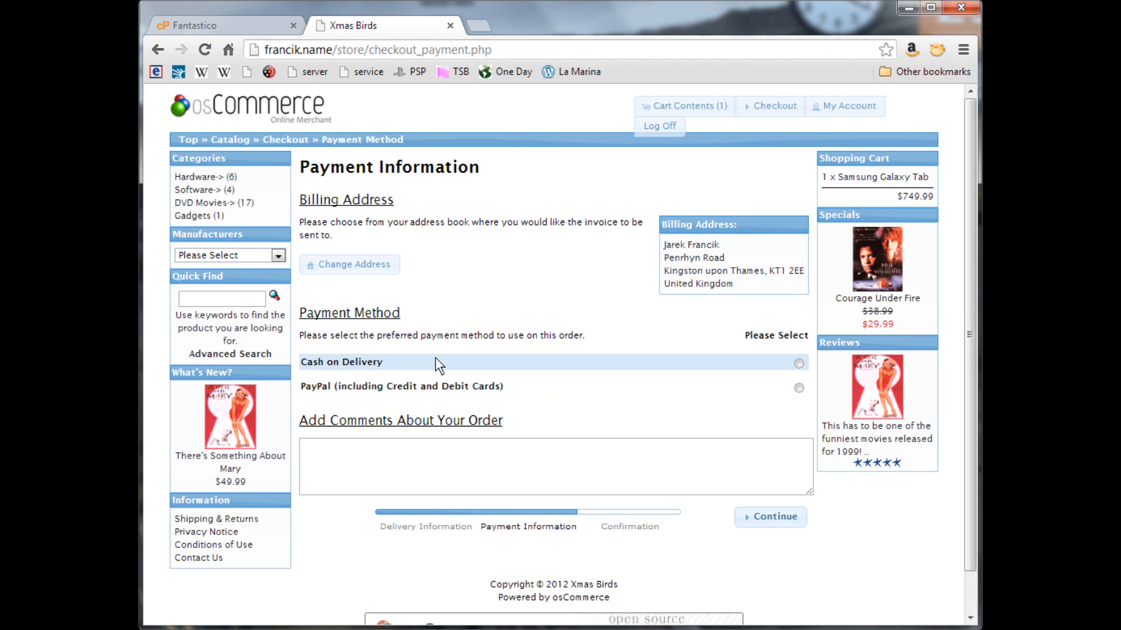
{"action": "left_click", "coordinate": [799, 364]}
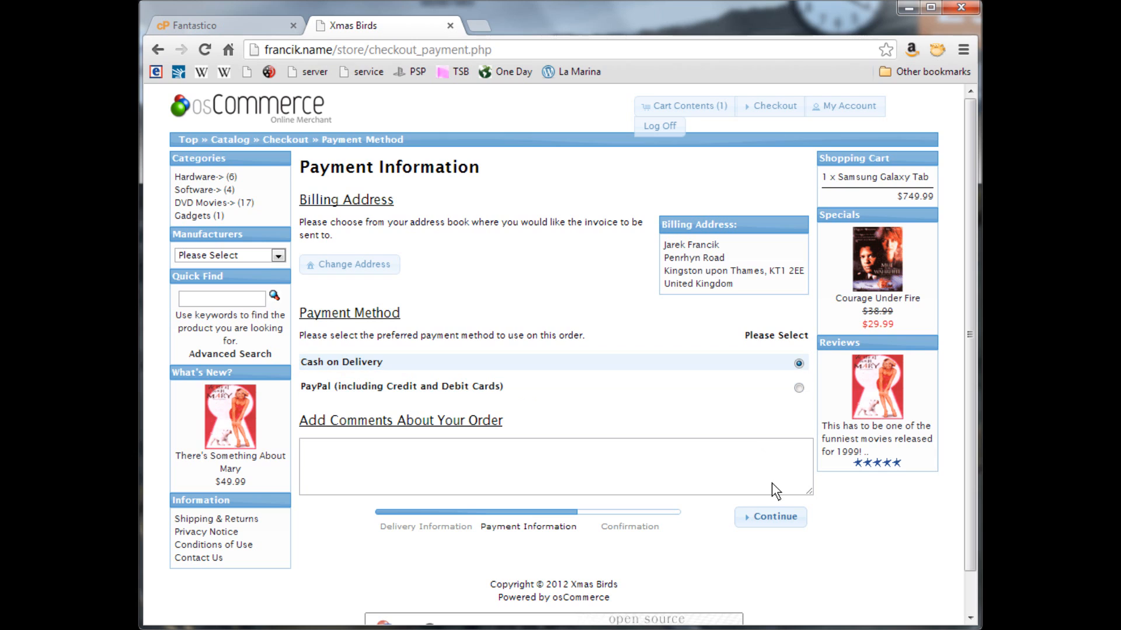
{"action": "left_click", "coordinate": [785, 519]}
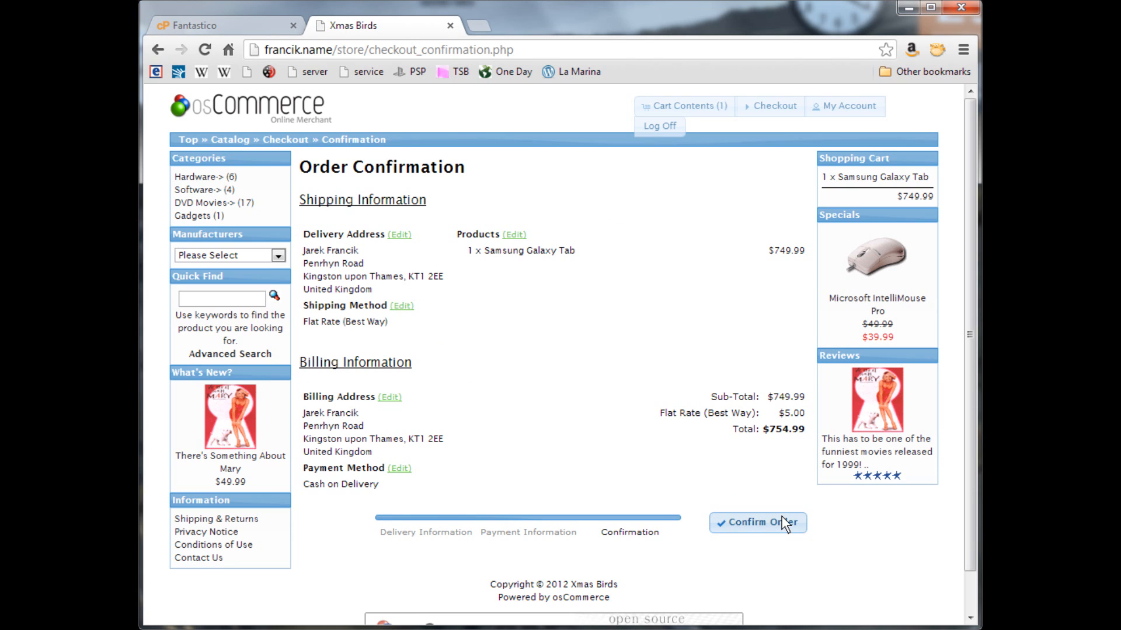
Step: Confirm the order and continue to the store's catalog home page
{"action": "left_click", "coordinate": [767, 519]}
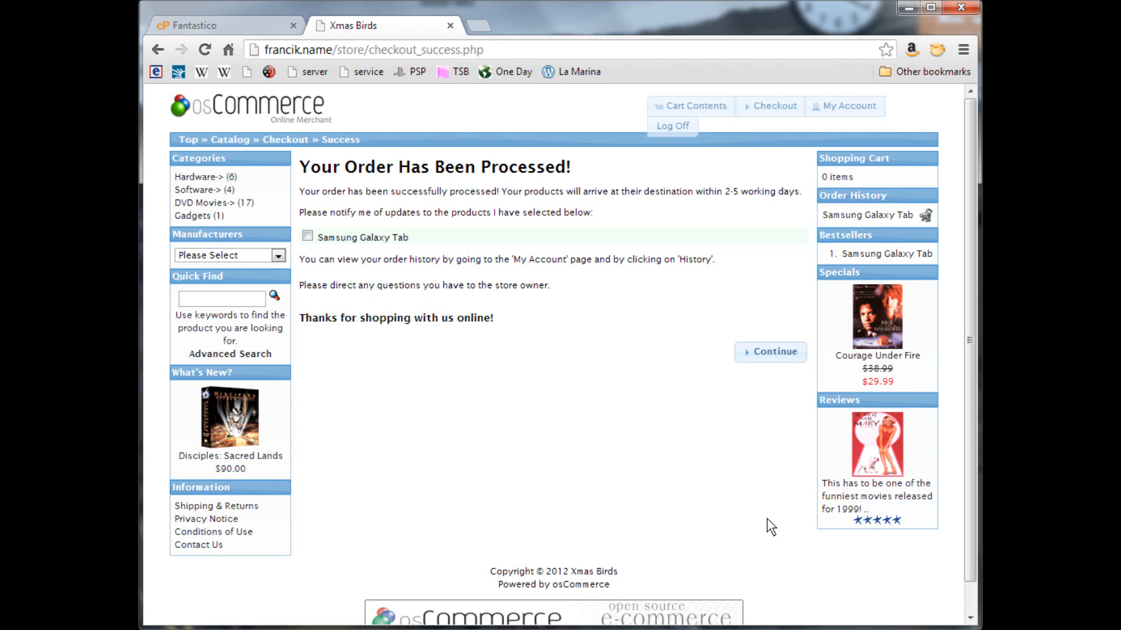
{"action": "left_click", "coordinate": [785, 351]}
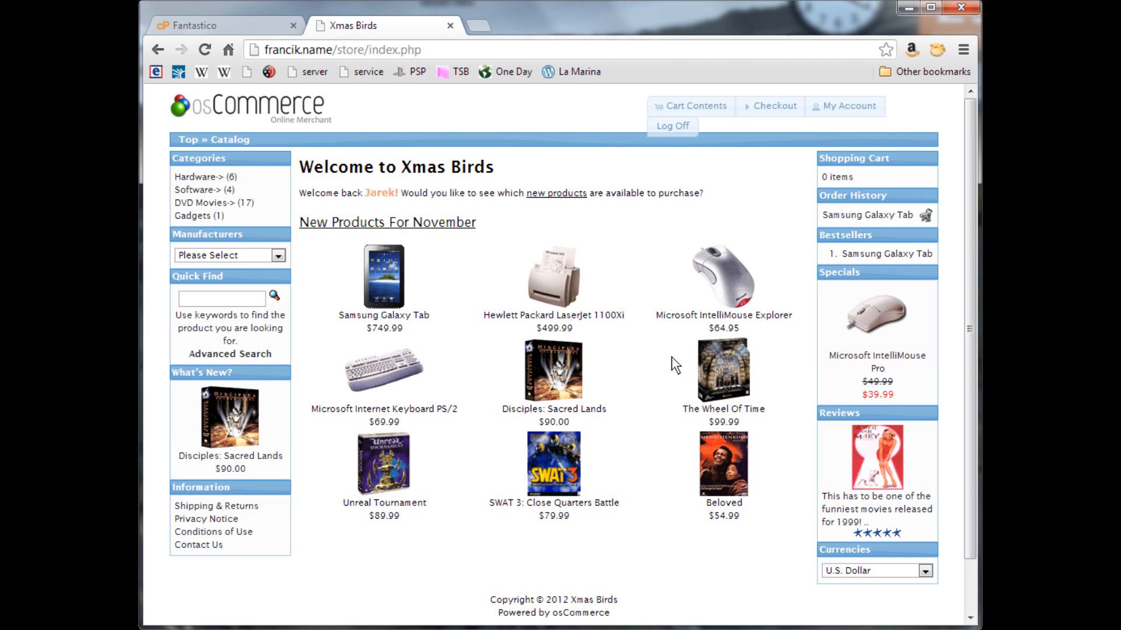
Step: Go to the store's administration page at store/admin and log in with the prefilled administrator credentials
{"action": "left_click", "coordinate": [460, 52]}
{"action": "left_click", "coordinate": [460, 53]}
{"action": "key", "text": "BackSpace"}
{"action": "key", "text": "BackSpace"}
{"action": "key", "text": "BackSpace"}
{"action": "key", "text": "BackSpace"}
{"action": "key", "text": "BackSpace"}
{"action": "key", "text": "BackSpace"}
{"action": "key", "text": "BackSpace"}
{"action": "key", "text": "BackSpace"}
{"action": "key", "text": "BackSpace"}
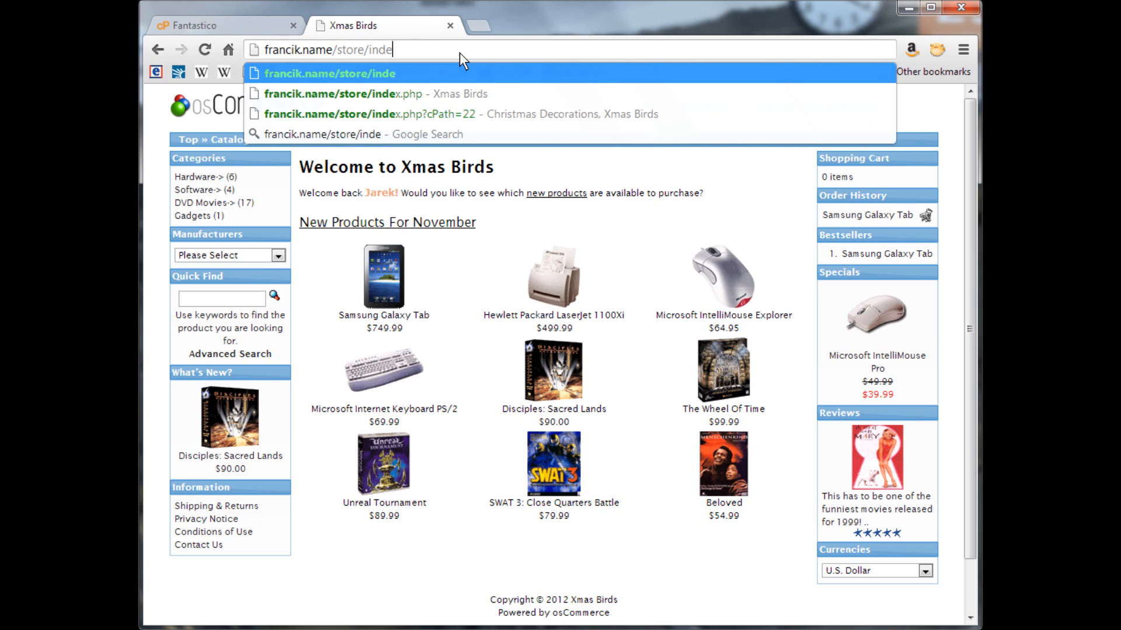
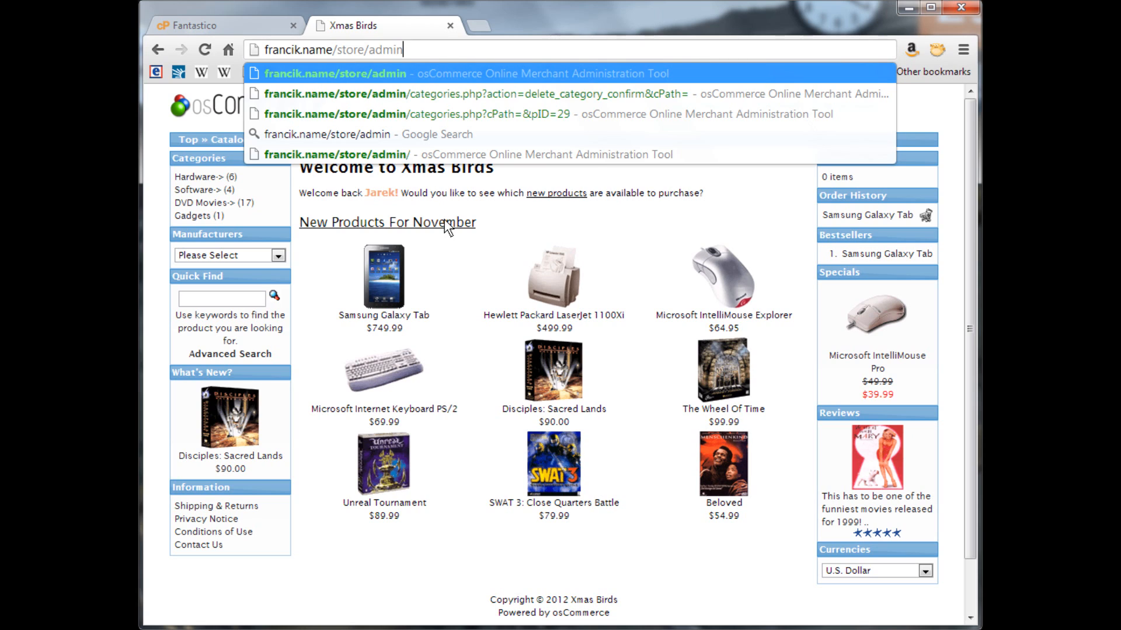
{"action": "key", "text": "Return"}
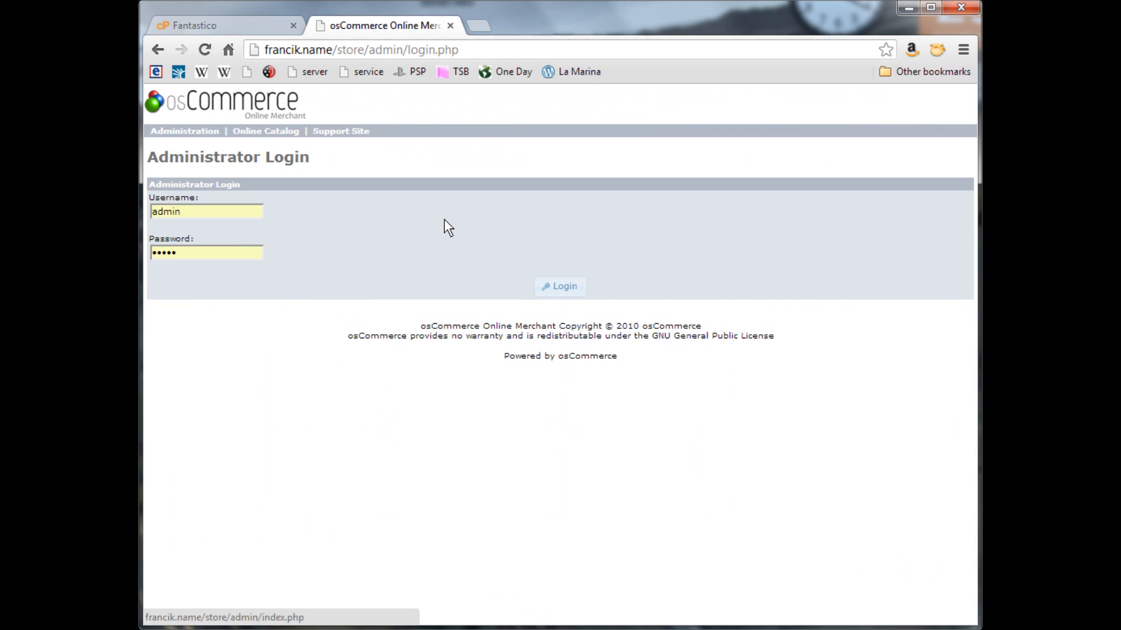
{"action": "left_click", "coordinate": [552, 280]}
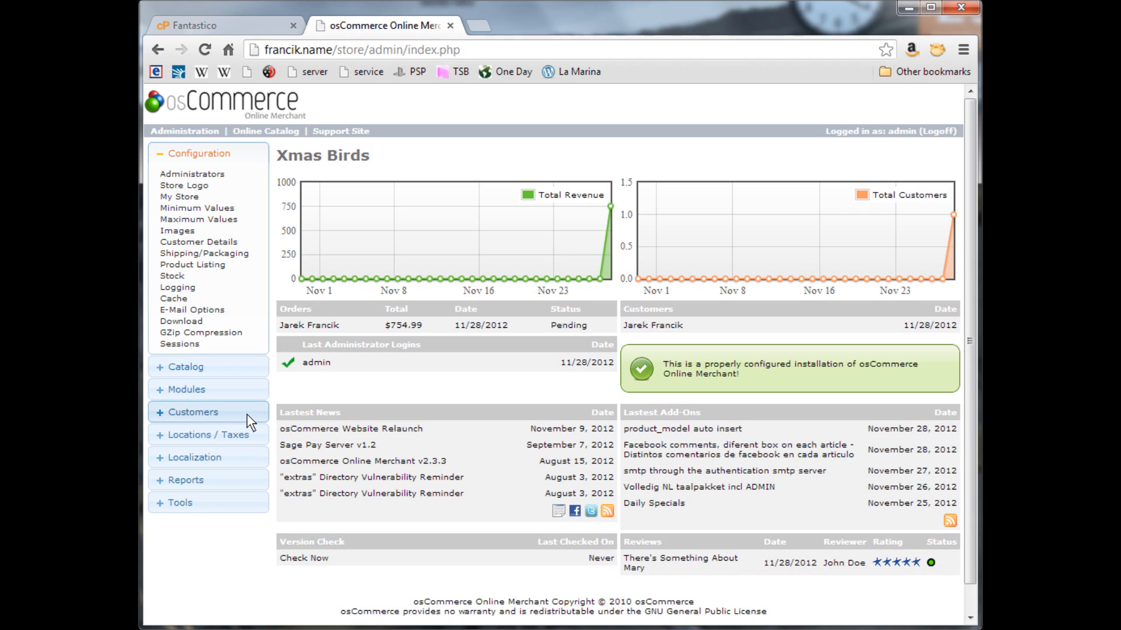
Step: Open the new customer's record from the customer list for editing and save it
{"action": "left_click", "coordinate": [160, 413]}
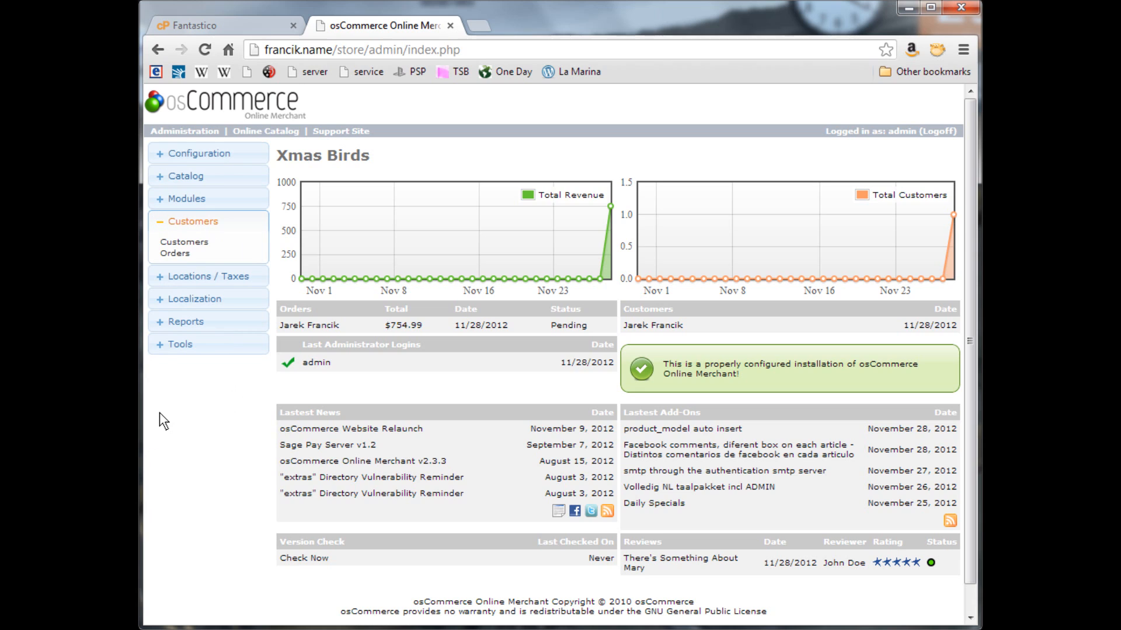
{"action": "left_click", "coordinate": [184, 242]}
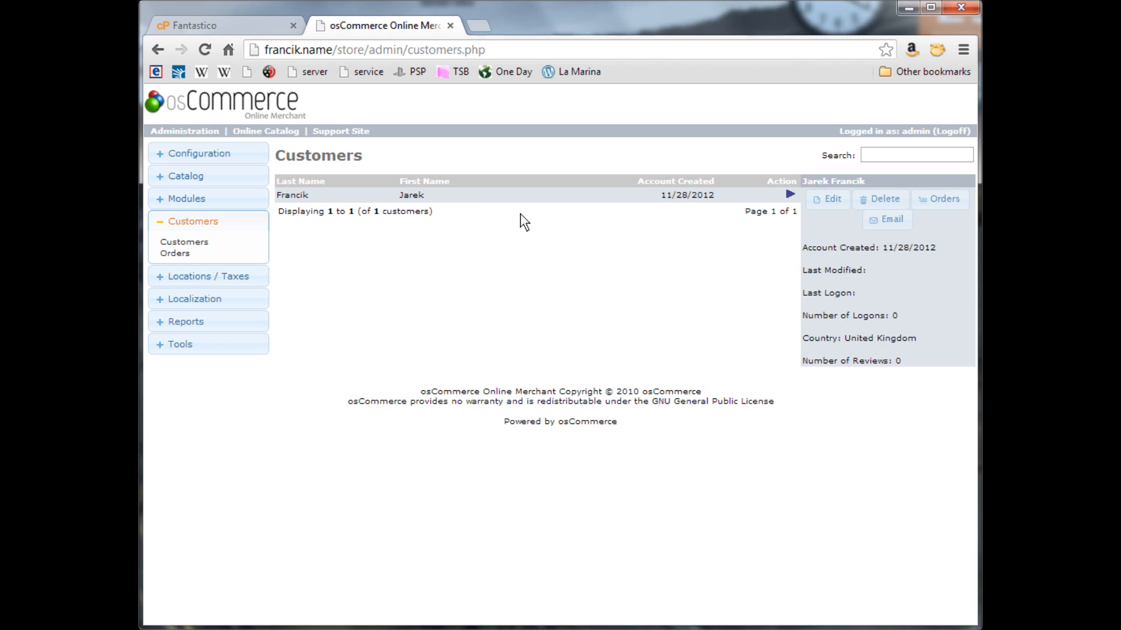
{"action": "left_click", "coordinate": [825, 200]}
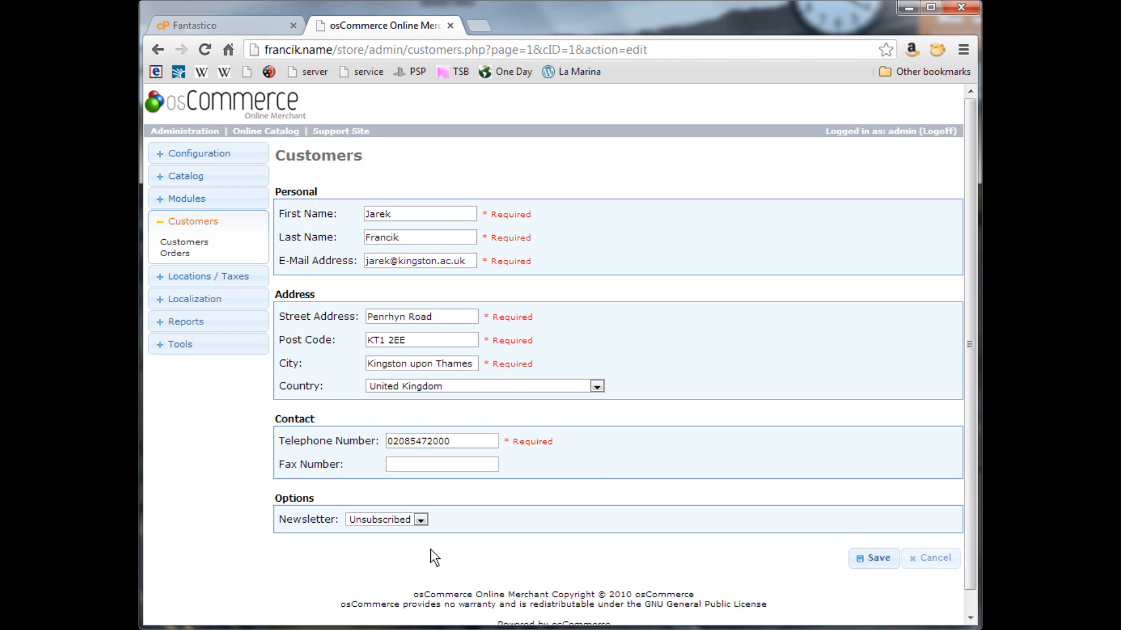
{"action": "left_click", "coordinate": [873, 560]}
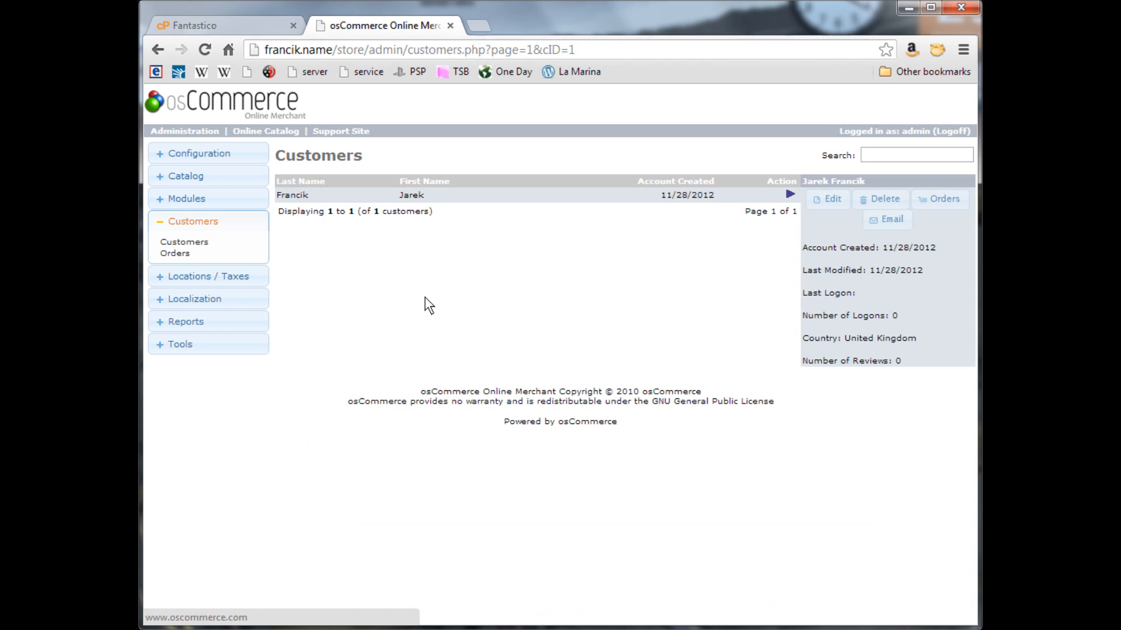
Step: View the invoice and the packing slip of the Samsung Galaxy Tab order, returning to the order list after each
{"action": "left_click", "coordinate": [182, 256]}
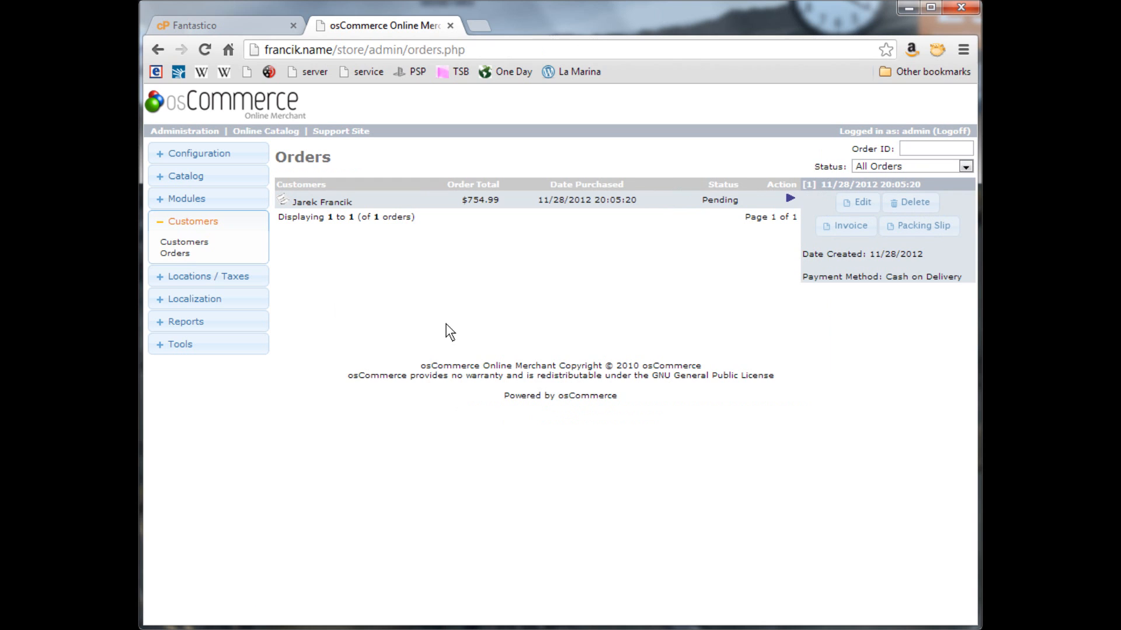
{"action": "left_click", "coordinate": [843, 226]}
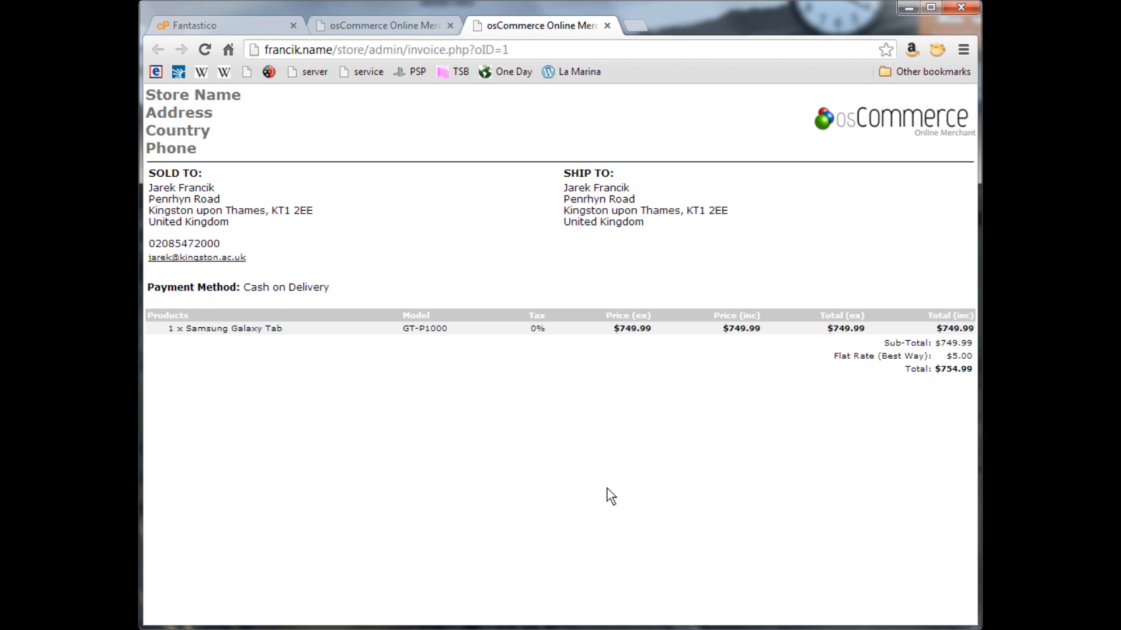
{"action": "left_click", "coordinate": [385, 26]}
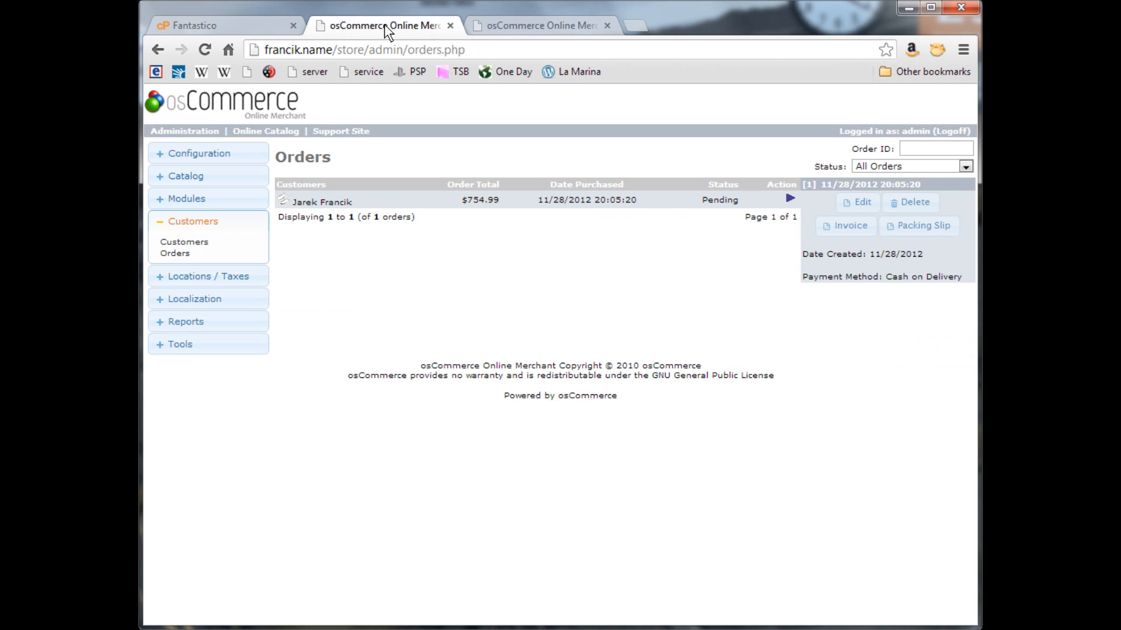
{"action": "left_click", "coordinate": [924, 228]}
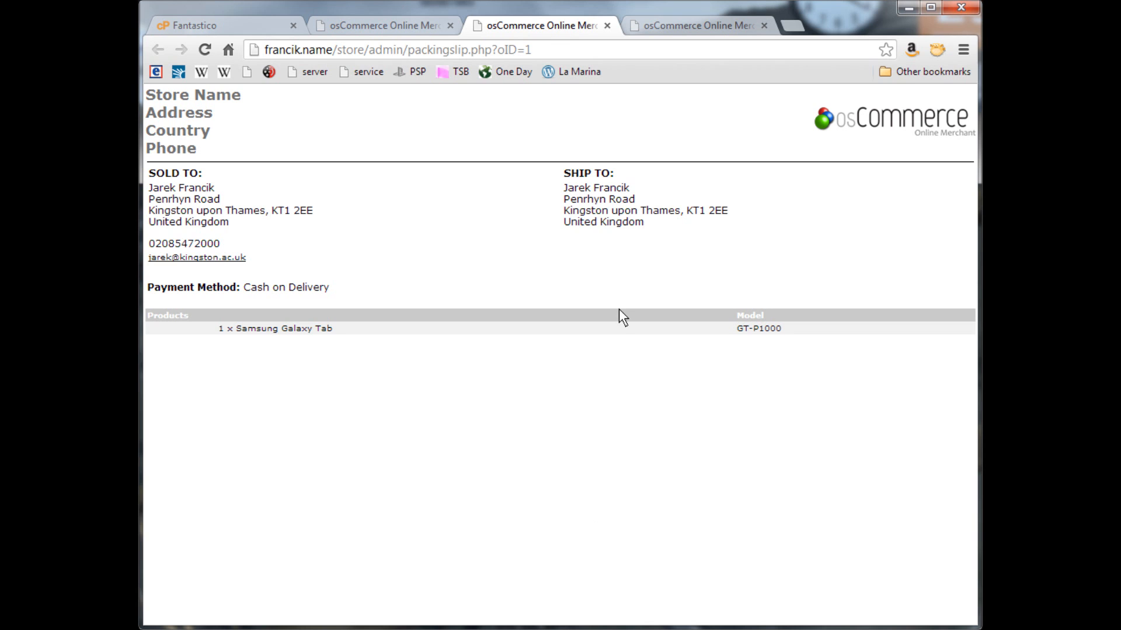
{"action": "left_click", "coordinate": [411, 28]}
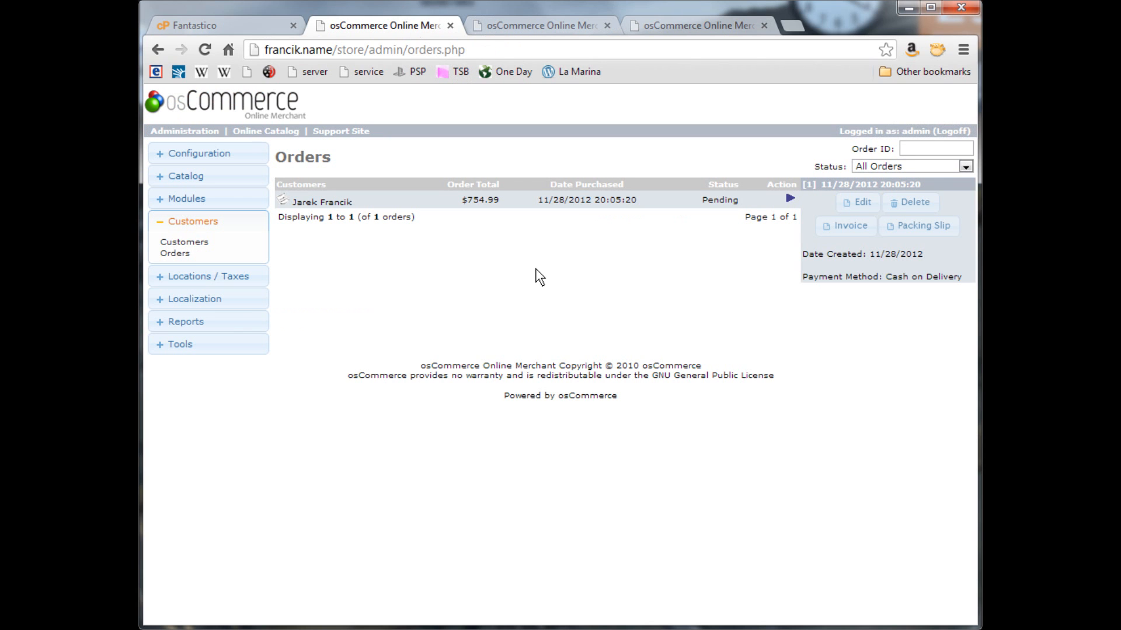
Step: Create a new top-level catalog category named Christmas Decorations, without an image or sort order
{"action": "left_click", "coordinate": [208, 153]}
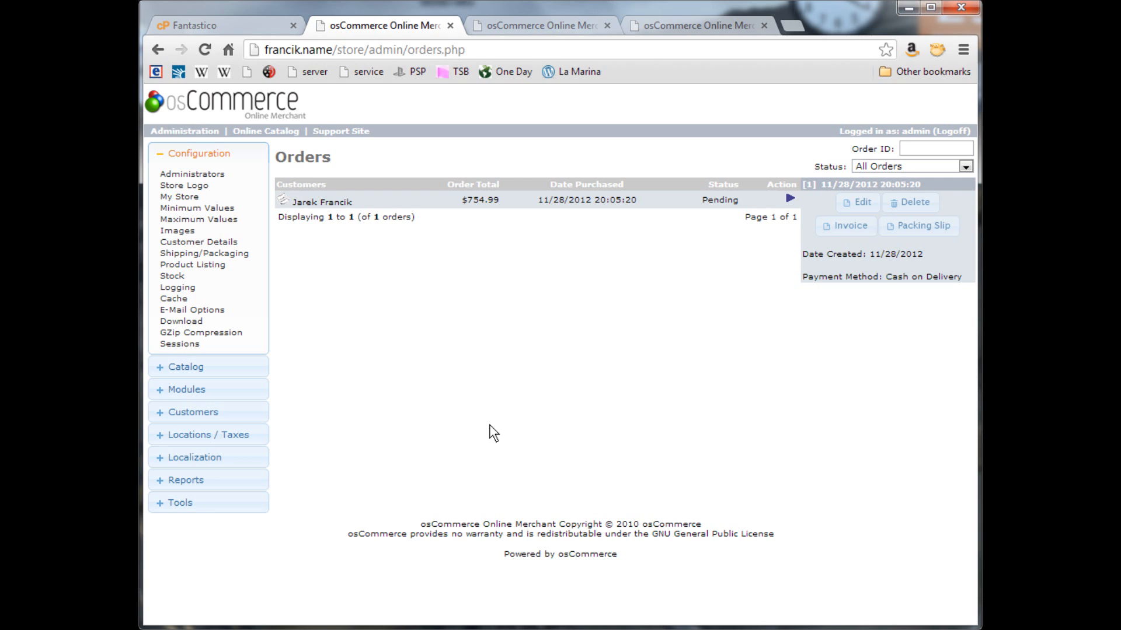
{"action": "left_click", "coordinate": [186, 367]}
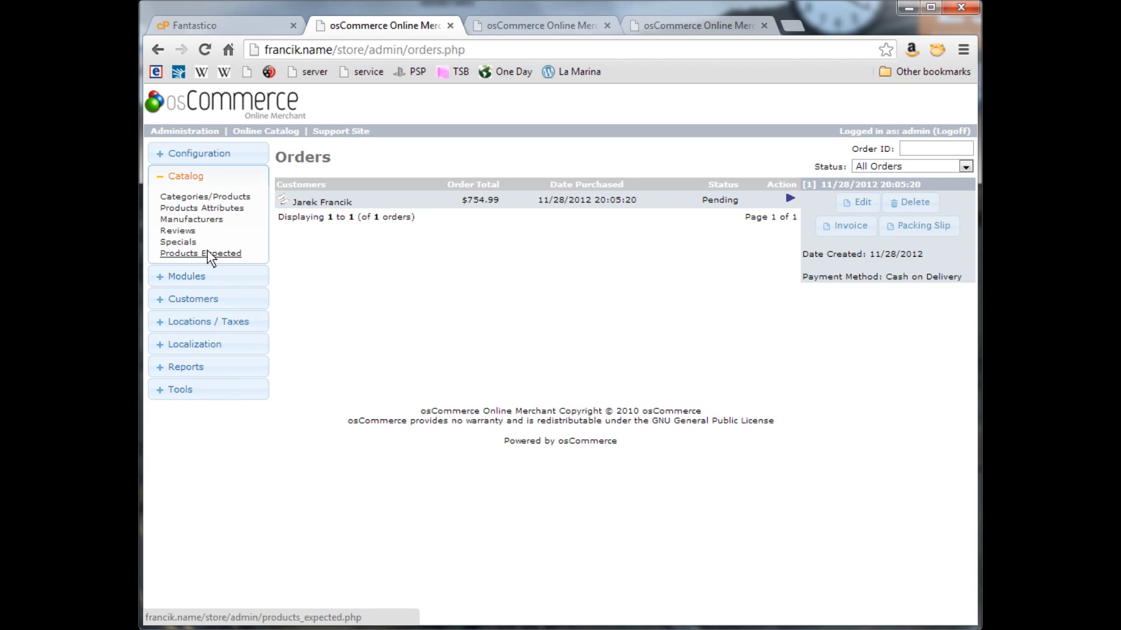
{"action": "left_click", "coordinate": [208, 196]}
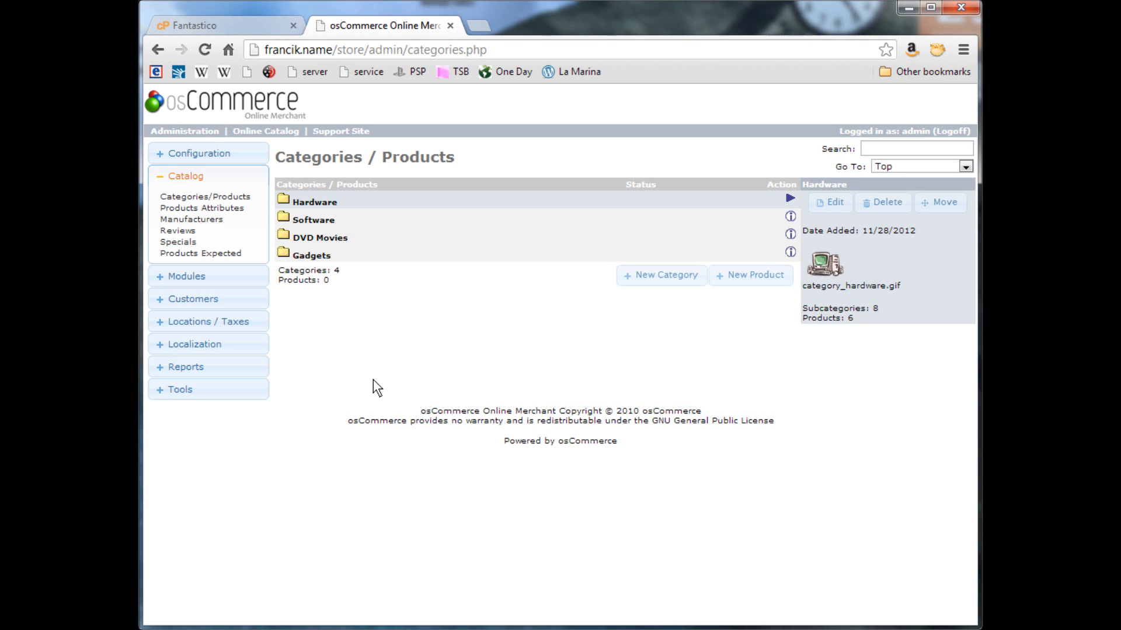
{"action": "left_click", "coordinate": [677, 279]}
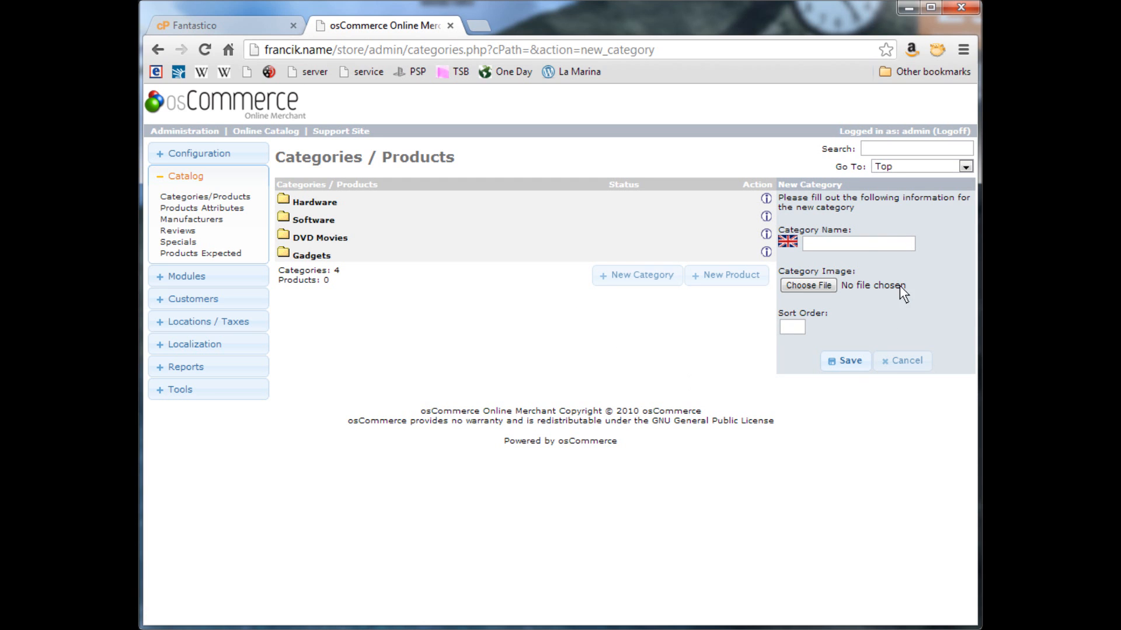
{"action": "left_click", "coordinate": [855, 245]}
{"action": "type", "text": "Christ"}
{"action": "key", "text": "Down"}
{"action": "key", "text": "Return"}
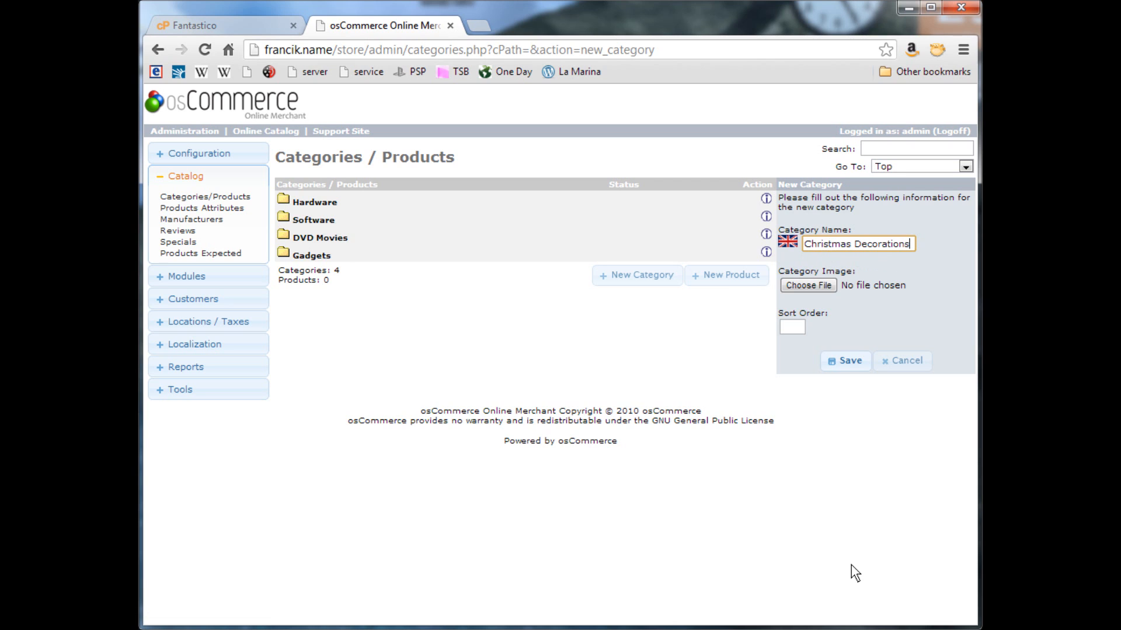
{"action": "left_click", "coordinate": [843, 363]}
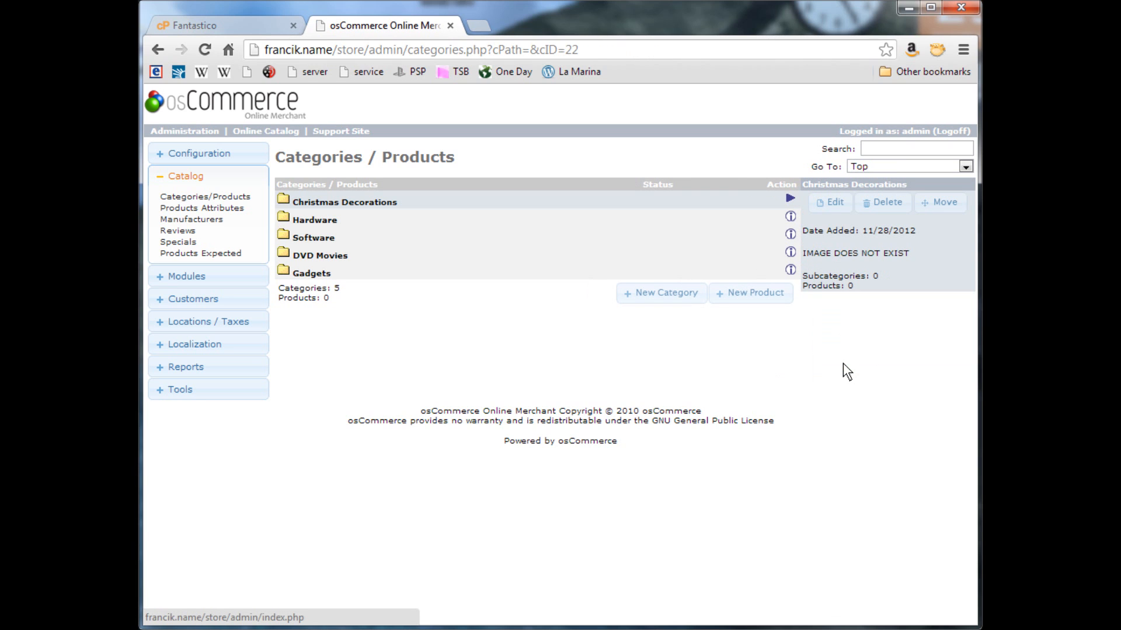
Step: Delete the Hardware and Software categories together with their subcategories and products
{"action": "left_click", "coordinate": [350, 226]}
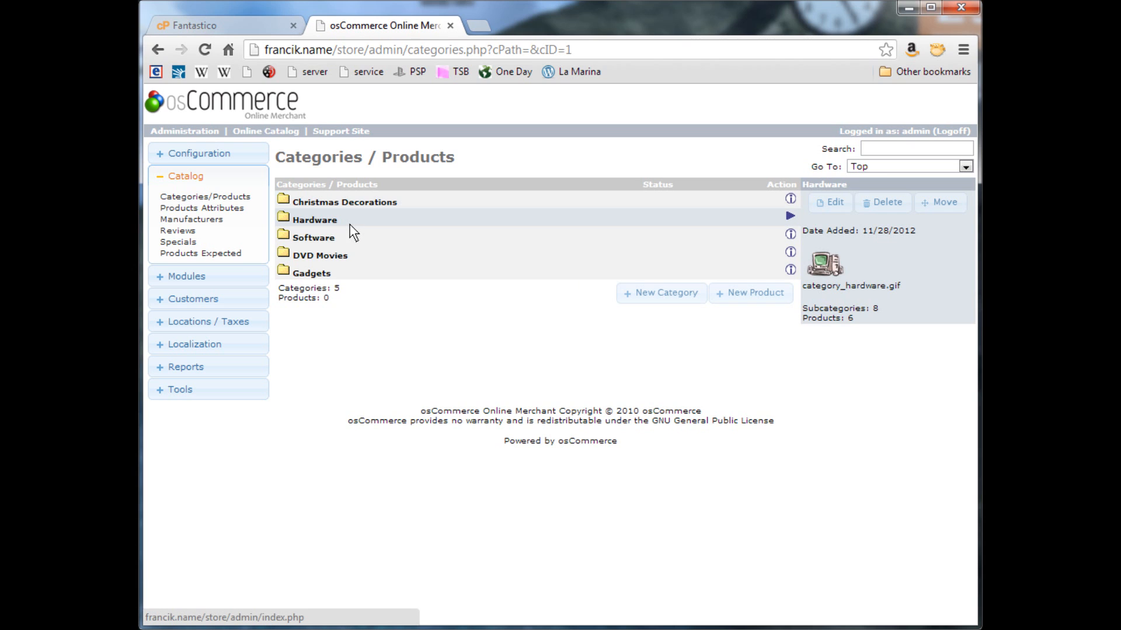
{"action": "left_click", "coordinate": [881, 204]}
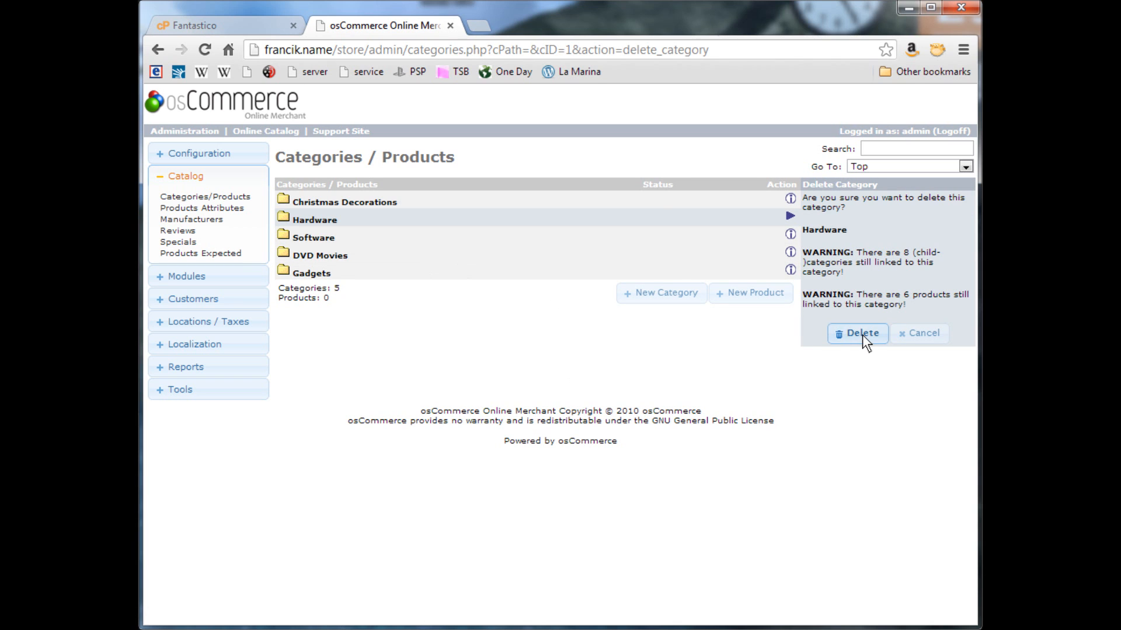
{"action": "left_click", "coordinate": [867, 334]}
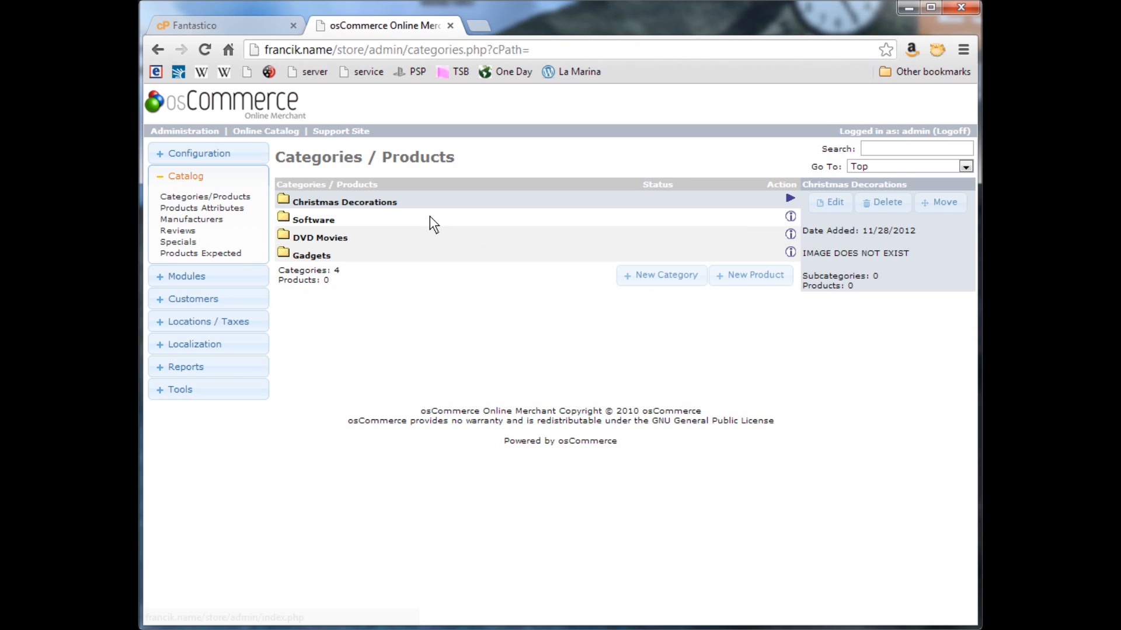
{"action": "left_click", "coordinate": [424, 220]}
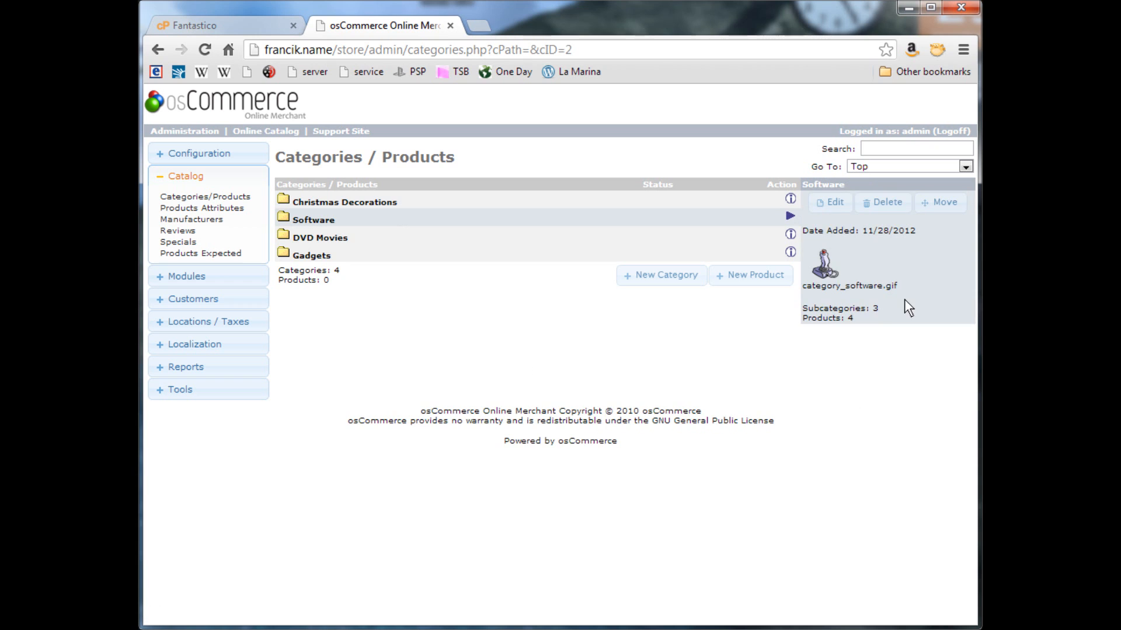
{"action": "left_click", "coordinate": [882, 202]}
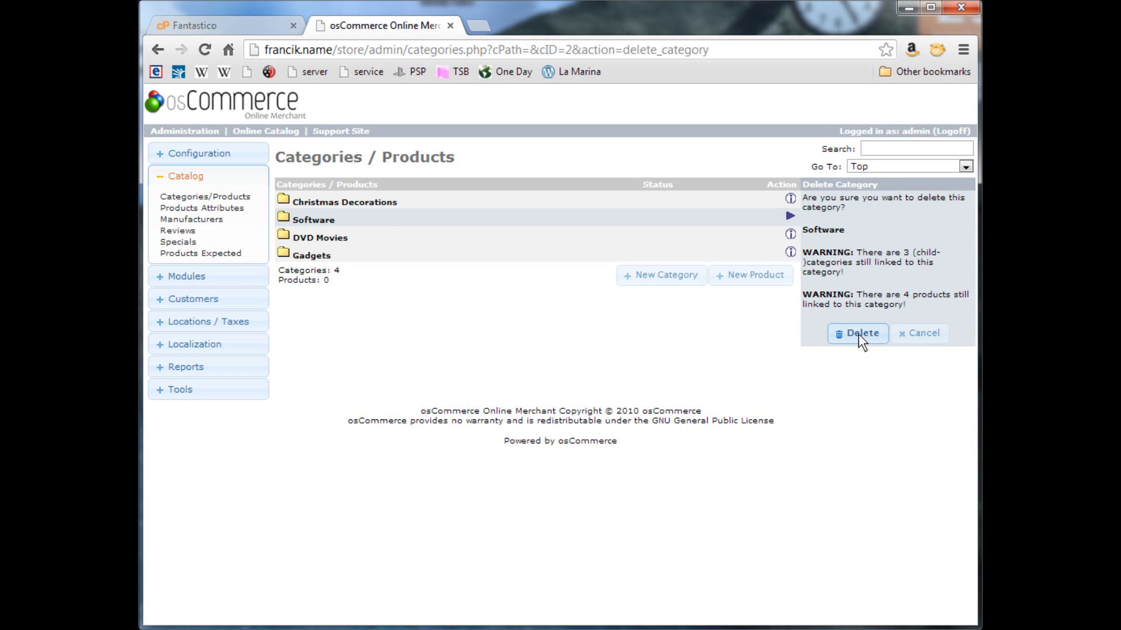
{"action": "left_click", "coordinate": [858, 333]}
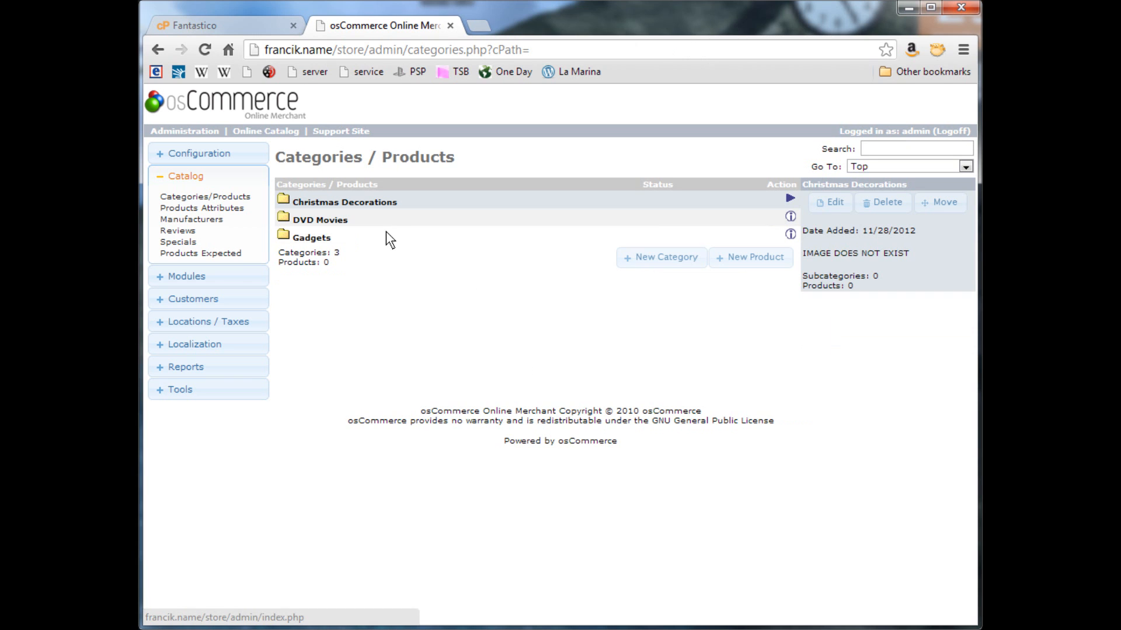
Step: Delete the DVD Movies and Gadgets categories along with everything linked to them
{"action": "left_click", "coordinate": [369, 221]}
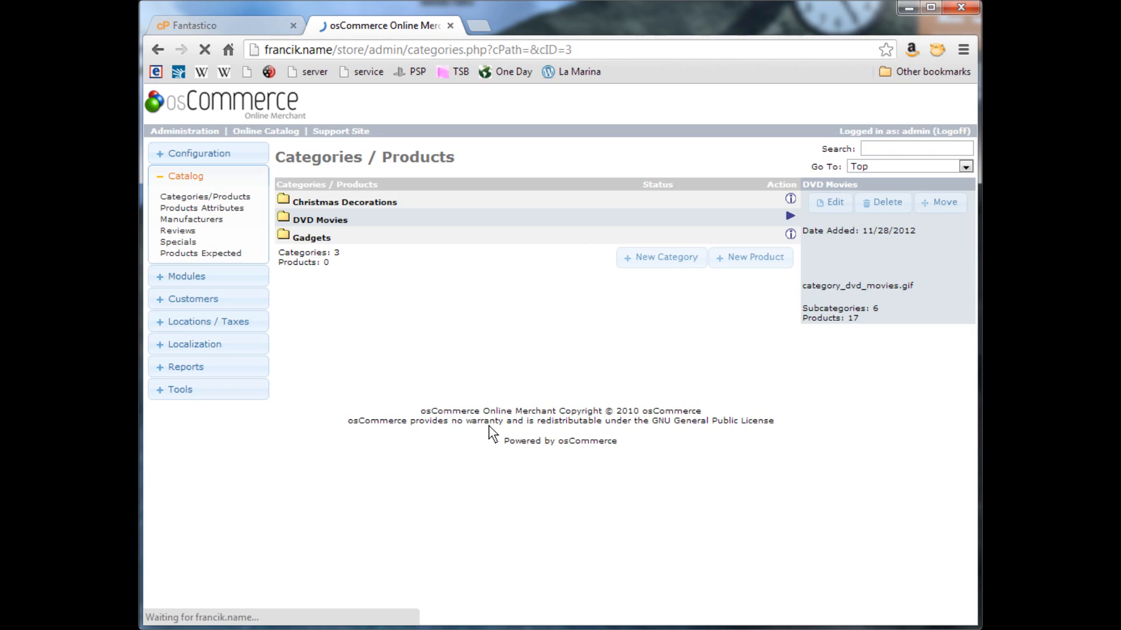
{"action": "left_click", "coordinate": [879, 206]}
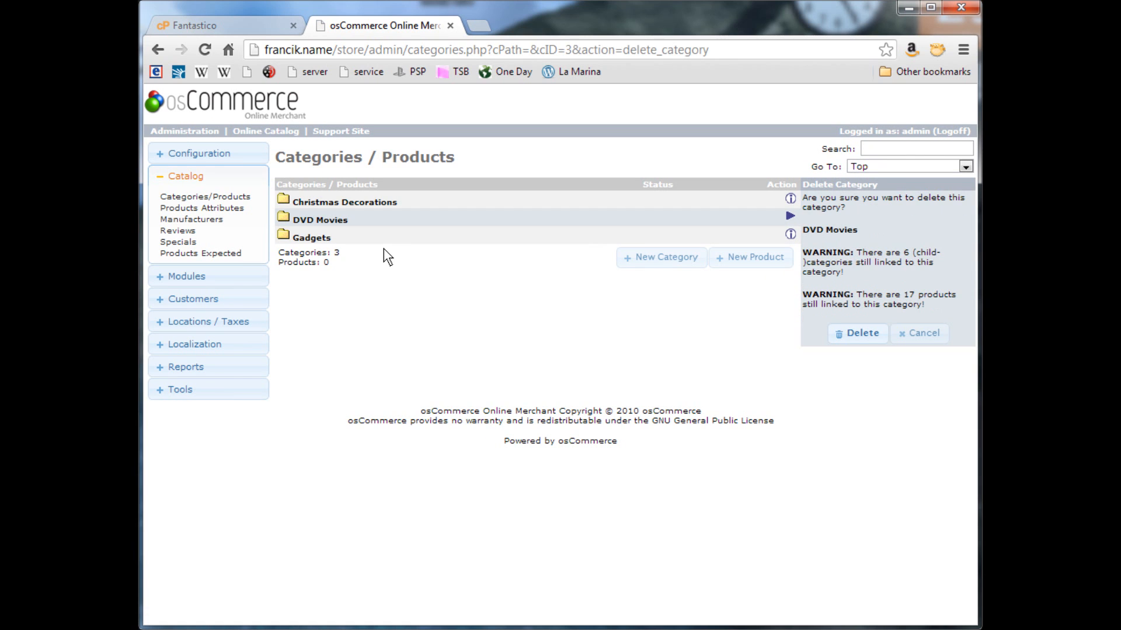
{"action": "left_click", "coordinate": [849, 333]}
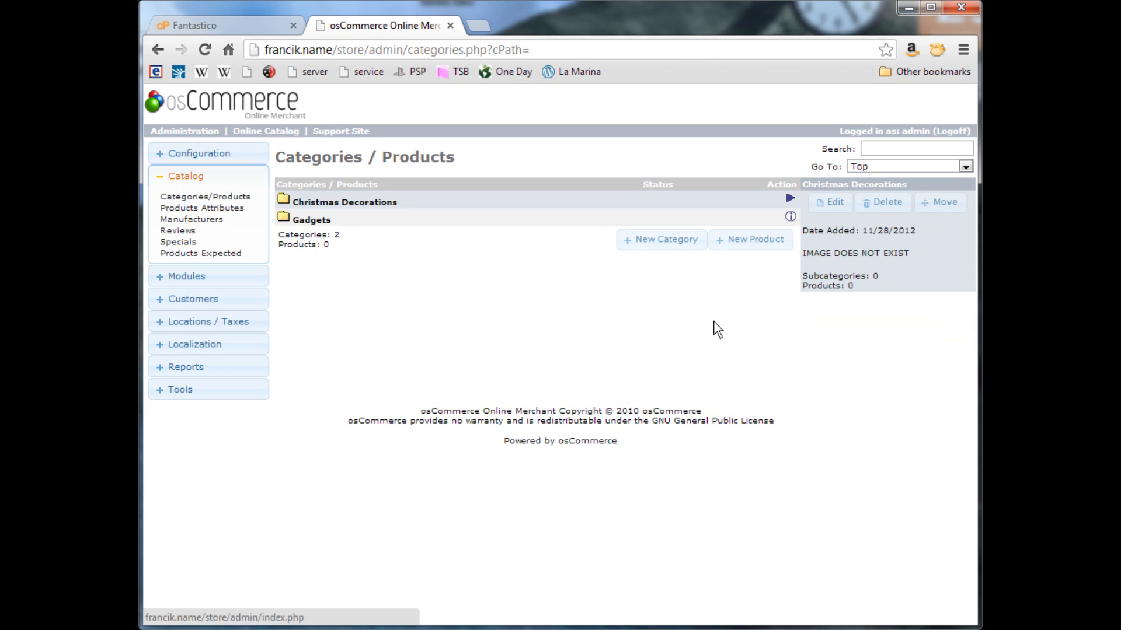
{"action": "left_click", "coordinate": [427, 221]}
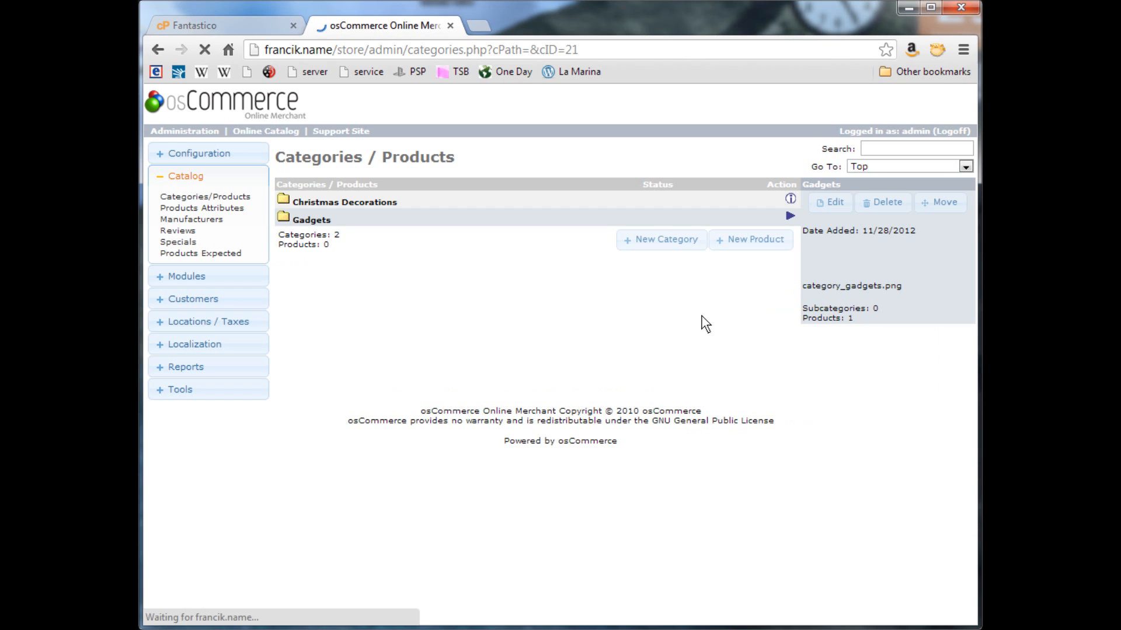
{"action": "left_click", "coordinate": [883, 204]}
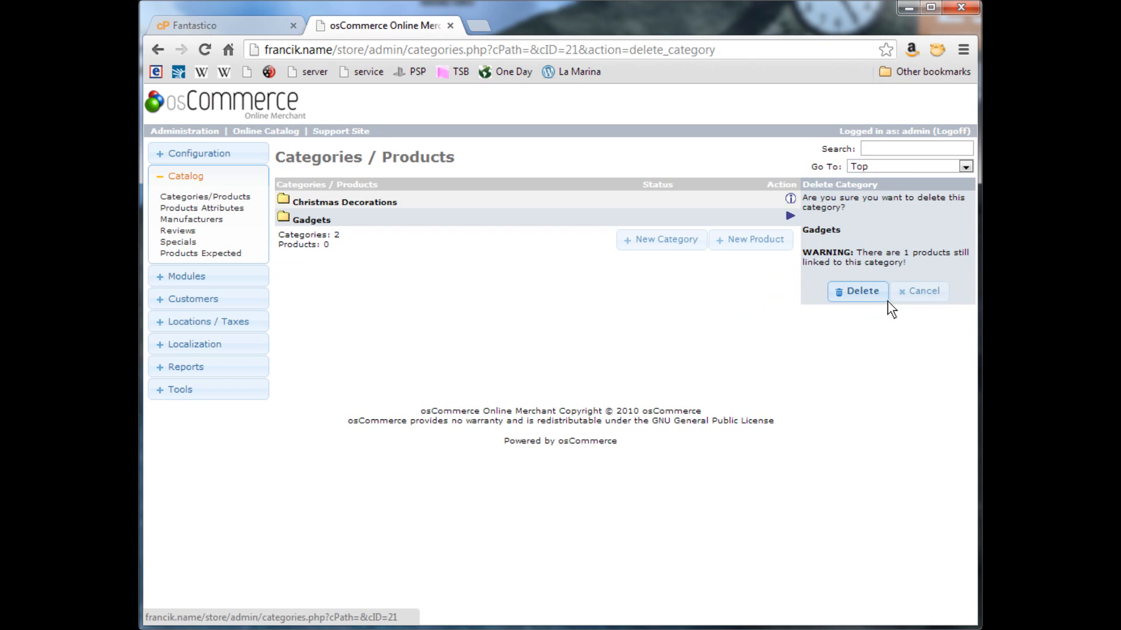
{"action": "left_click", "coordinate": [859, 291]}
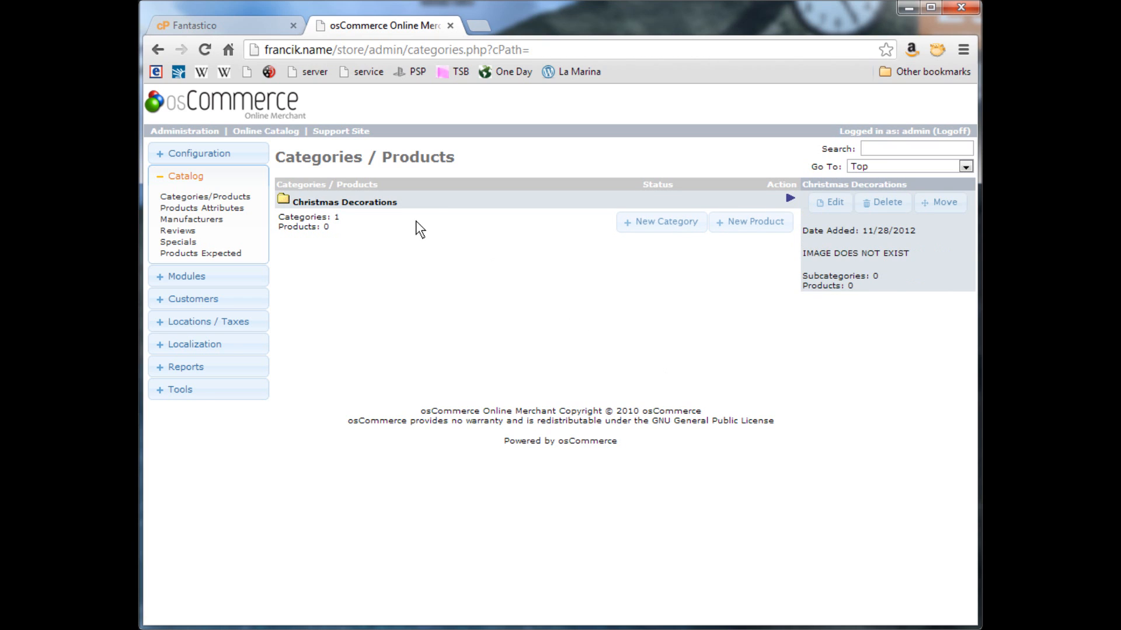
Step: Start a new in-stock product in the top-level catalog and name it Green Bird Christmas Decoration
{"action": "left_click", "coordinate": [738, 235]}
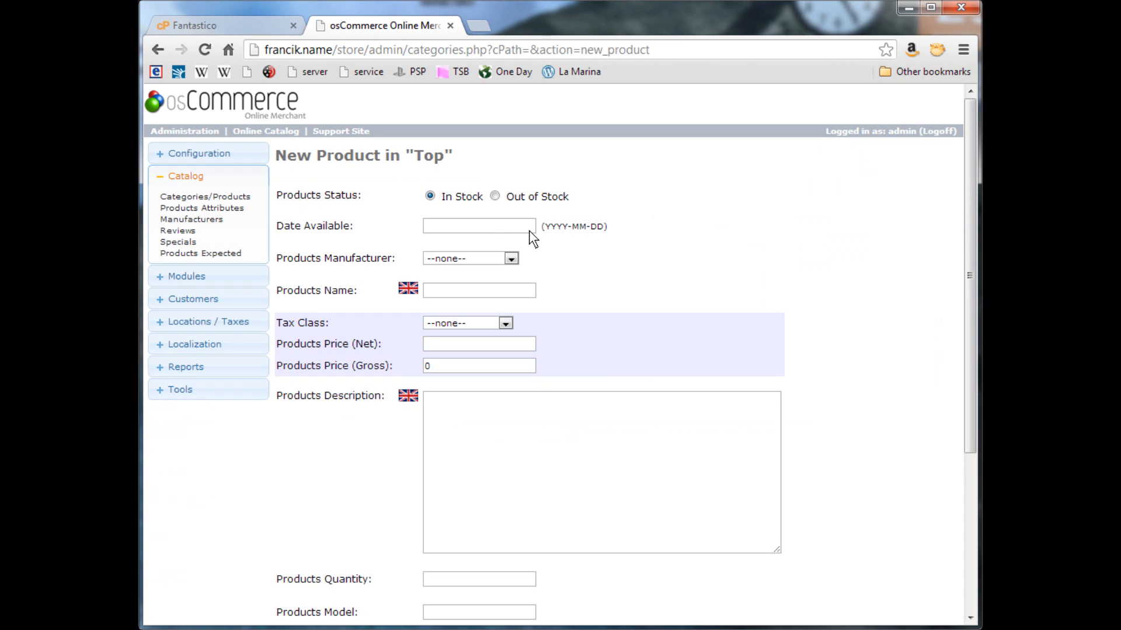
{"action": "left_click", "coordinate": [491, 230]}
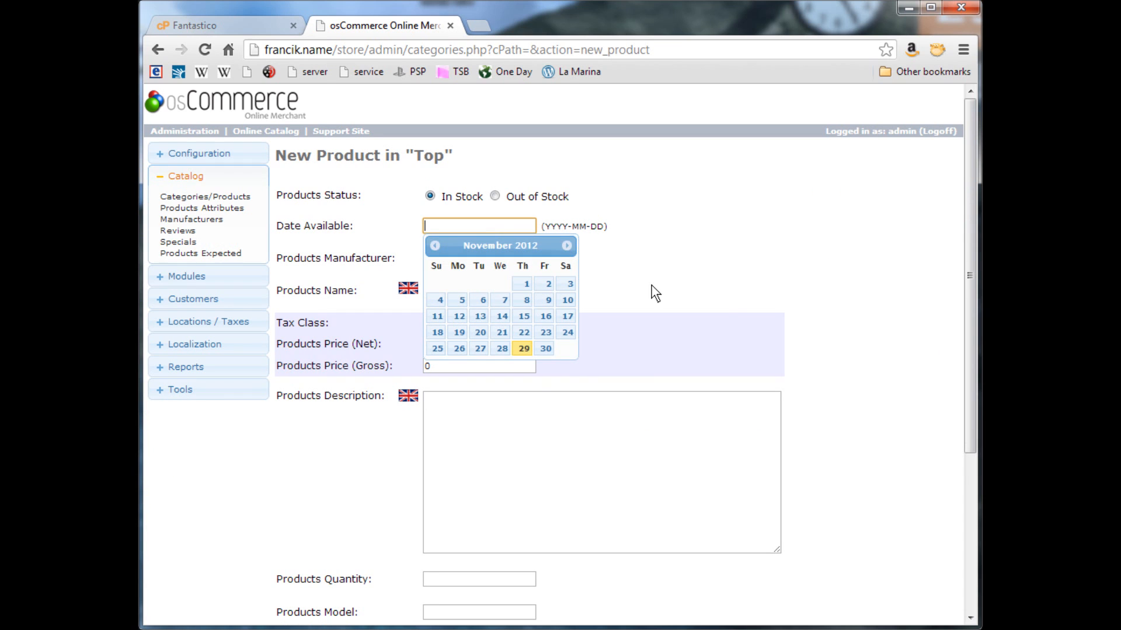
{"action": "left_click", "coordinate": [733, 294]}
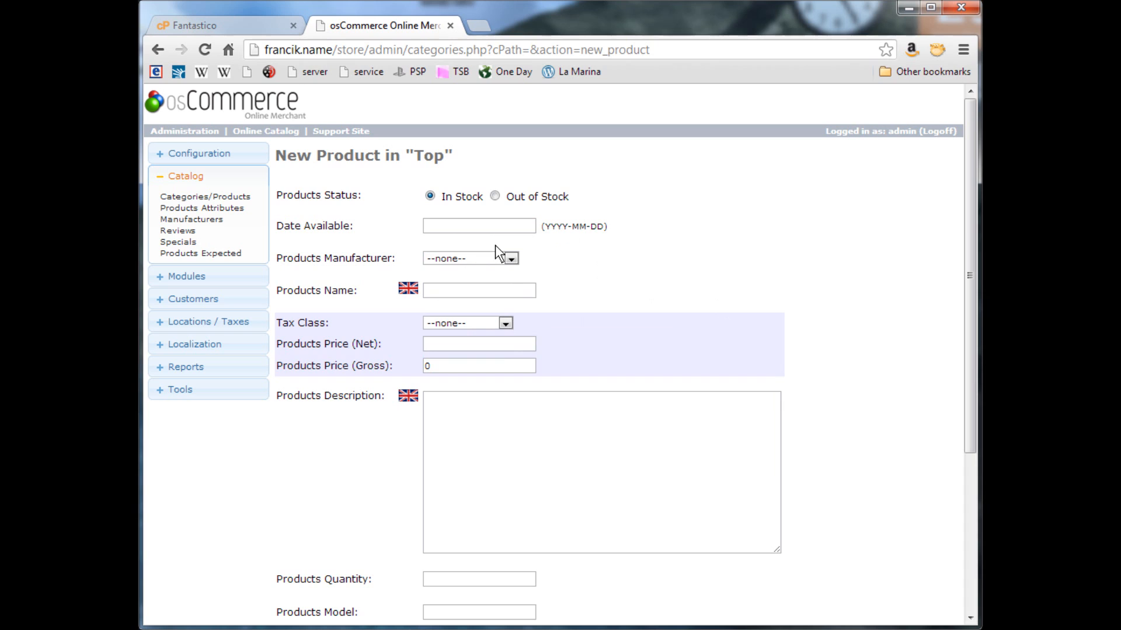
{"action": "left_click", "coordinate": [465, 297]}
{"action": "type", "text": "Green"}
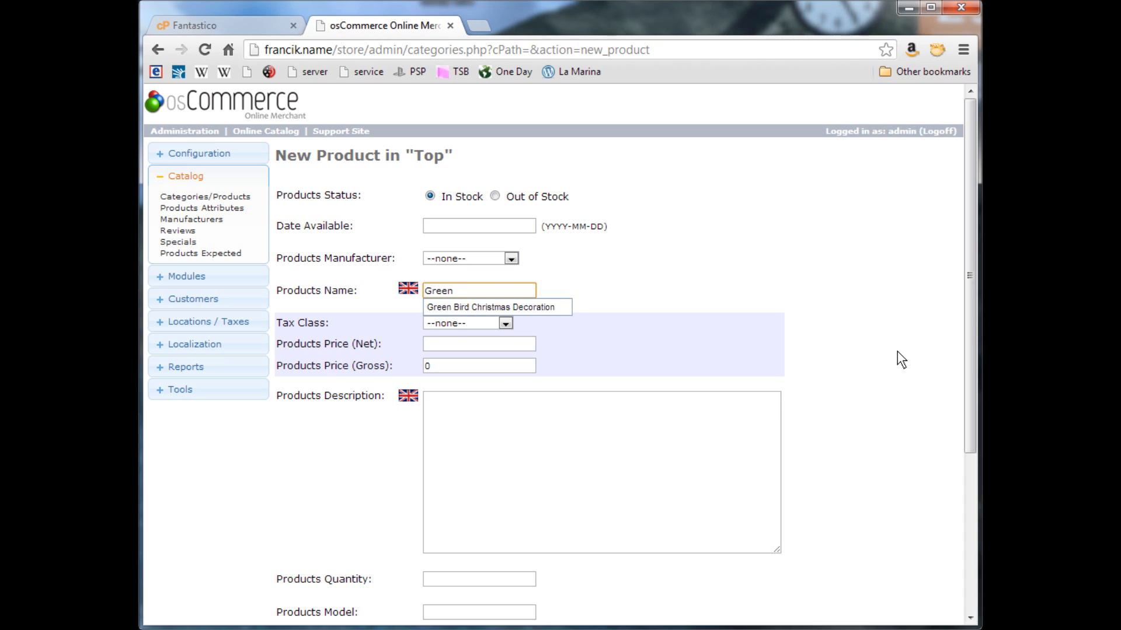
{"action": "key", "text": "Down"}
{"action": "key", "text": "Return"}
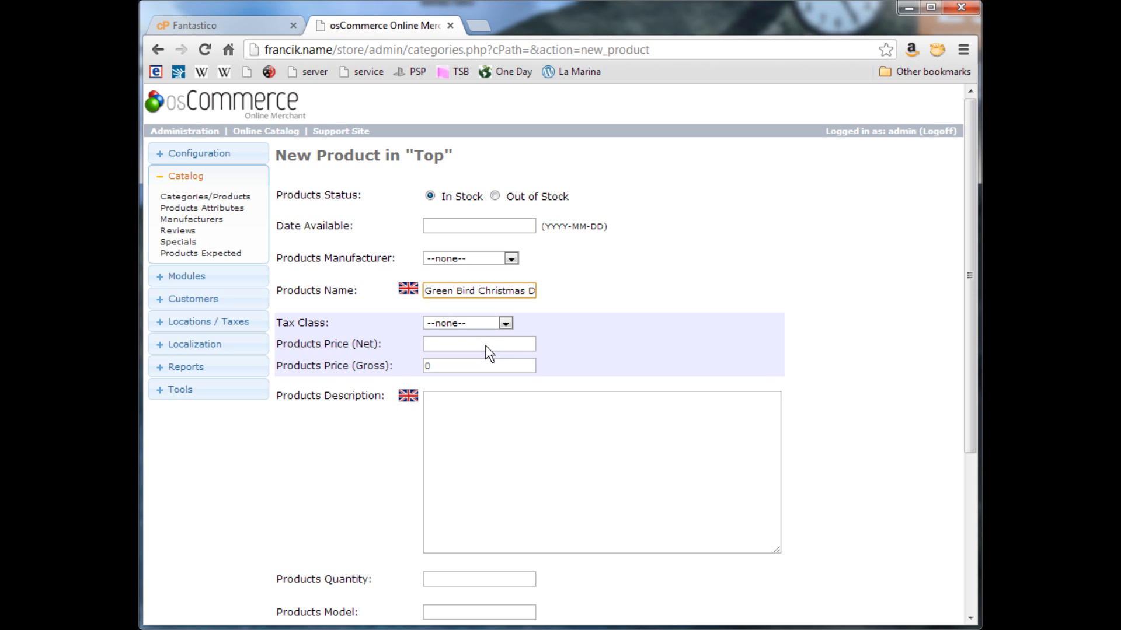
Step: Assign the Taxable Goods tax class to the new product
{"action": "left_click", "coordinate": [506, 322]}
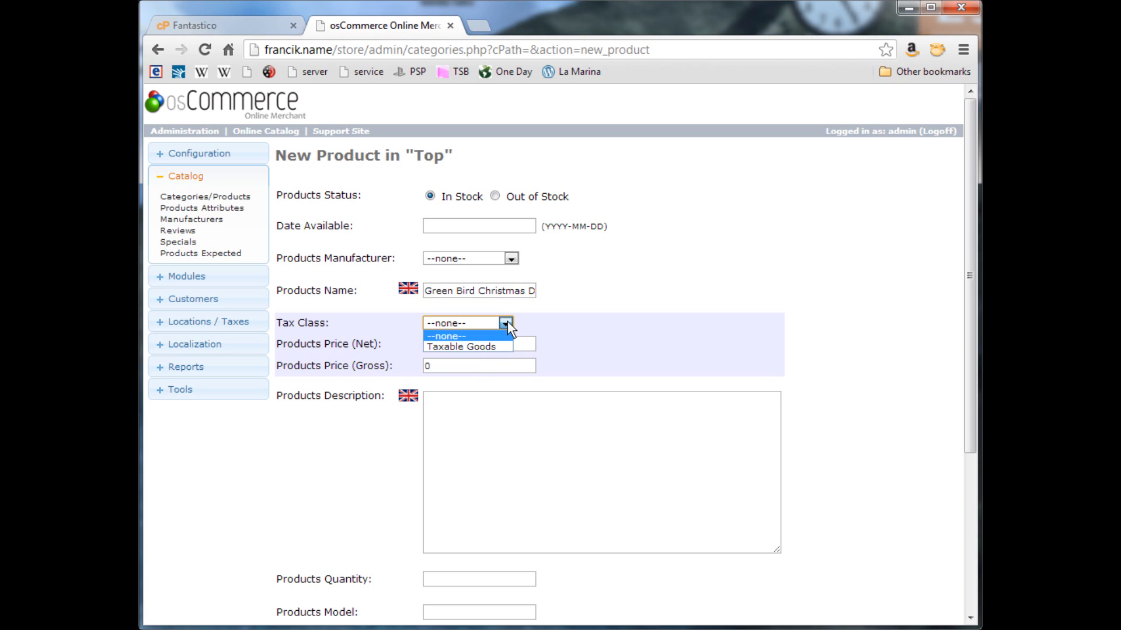
{"action": "left_click", "coordinate": [502, 341]}
{"action": "left_click", "coordinate": [498, 350]}
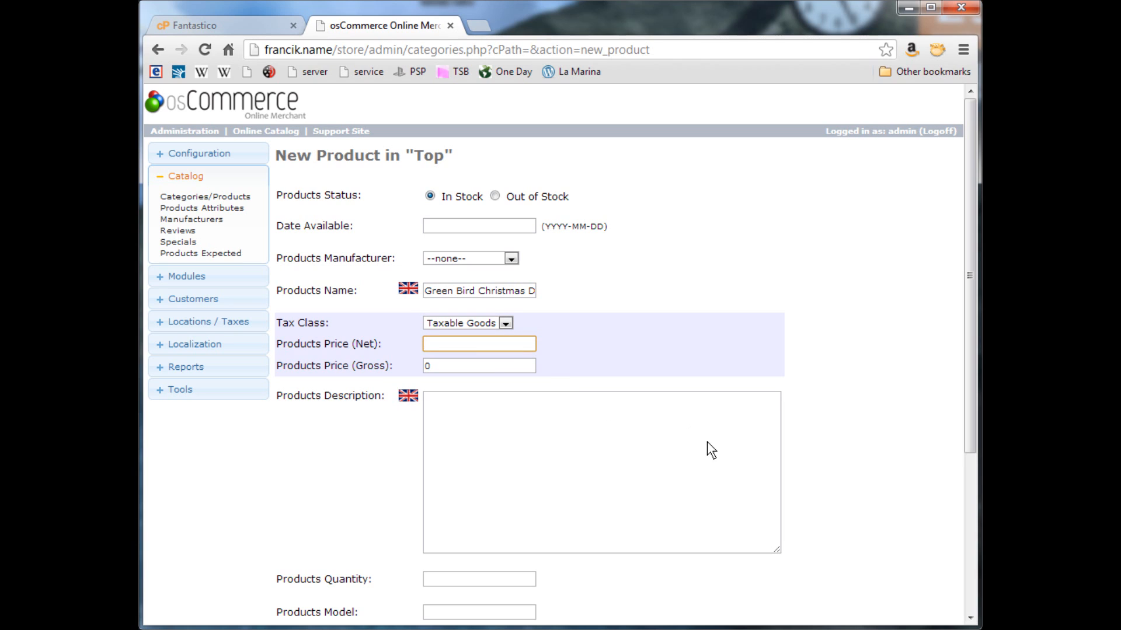
{"action": "type", "text": "4.99"}
{"action": "key", "text": "BackSpace"}
{"action": "key", "text": "BackSpace"}
Step: Set the new product's gross price to 4.99
{"action": "key", "text": "BackSpace"}
{"action": "key", "text": "BackSpace"}
{"action": "left_click", "coordinate": [459, 367]}
{"action": "key", "text": "BackSpace"}
{"action": "type", "text": "4.99"}
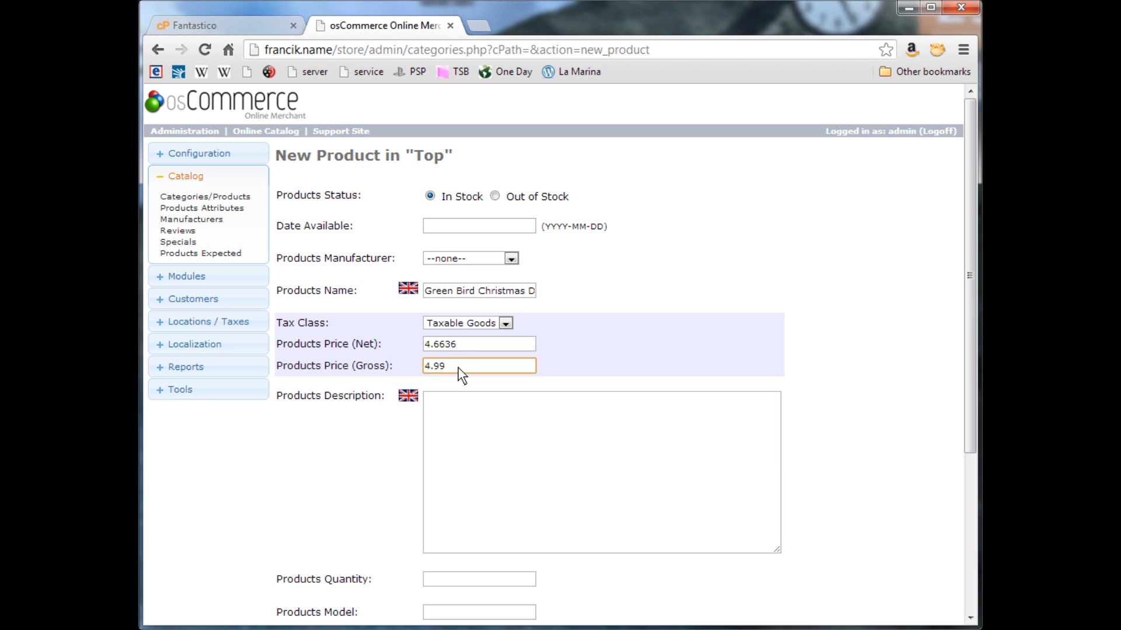
{"action": "left_click", "coordinate": [468, 348]}
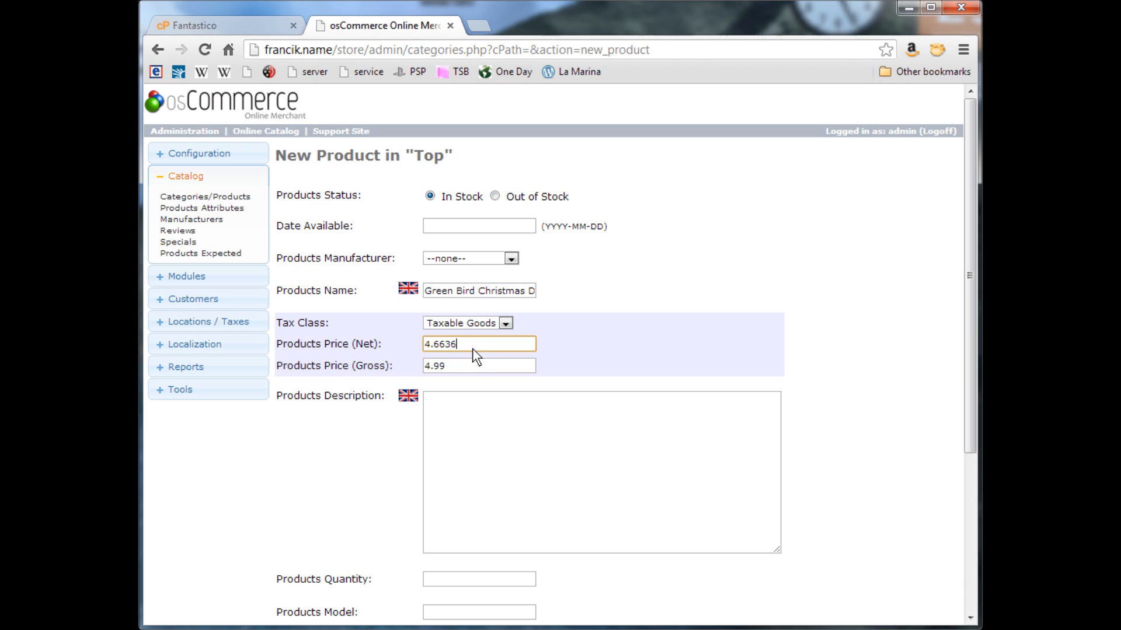
Step: Paste the Lorem ipsum placeholder paragraph as the product's description and set its quantity to 100
{"action": "left_click", "coordinate": [494, 461]}
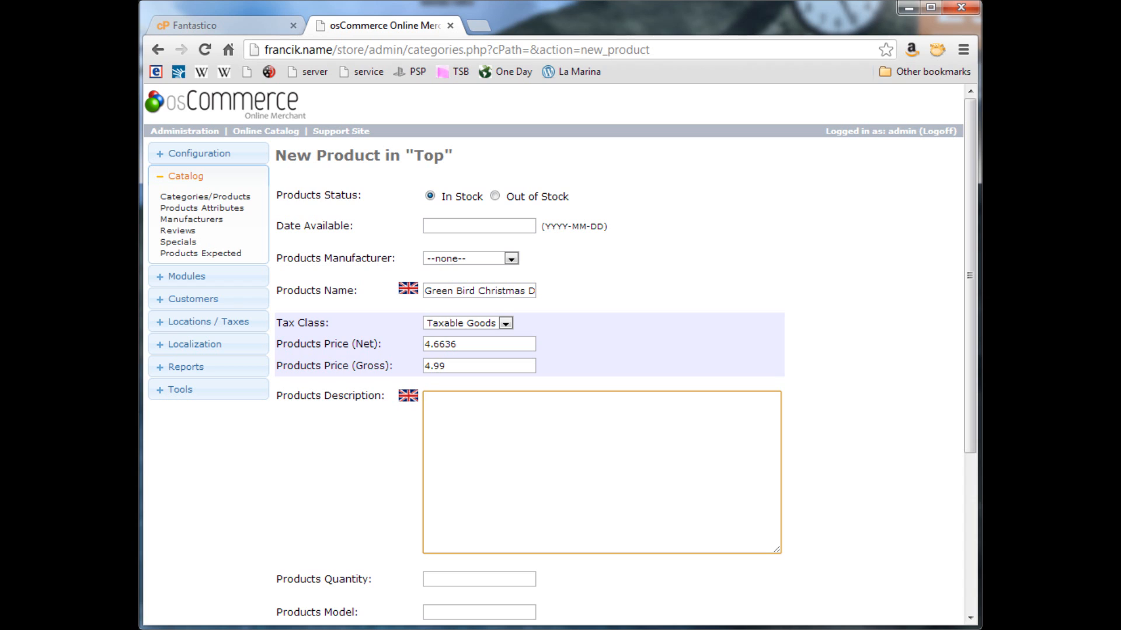
{"action": "type", "text": "Lorem ipsum dolor sit amet, consectetur adipiscing elit. Proin leo nunc, volutpat quis rutrum vel, fermentum a libero. Sed tincidunt imperdiet diam, ac eleifend diam rutrum et. Nullam lobortis ante sit amet mauris malesuada varius. Nullam scelerisque, odio ut tempus faucibus, nunc est ornare nunc, vel tempor erat turpis et est. Nulla neque velit, venenatis eu tristique et, cursus eget arcu. Nullam vehicula orci tincidunt neque condimentum tincidunt. Nam placerat, nisi vitae hendrerit mollis, sapien erat blandit lorem, eu accumsan diam erat nec tellus. Aenean eu leo sed eros dictum tempor vehicula at quam. Vestibulum quam massa, tempor ut adipiscing sed, blandit sit amet sem."}
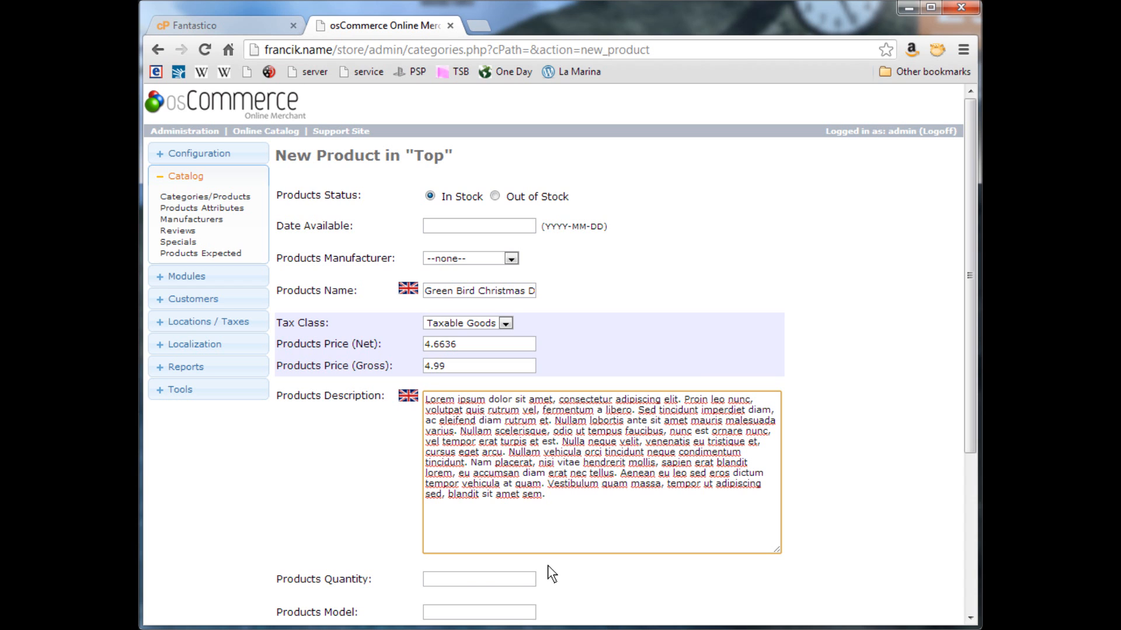
{"action": "left_click", "coordinate": [478, 585]}
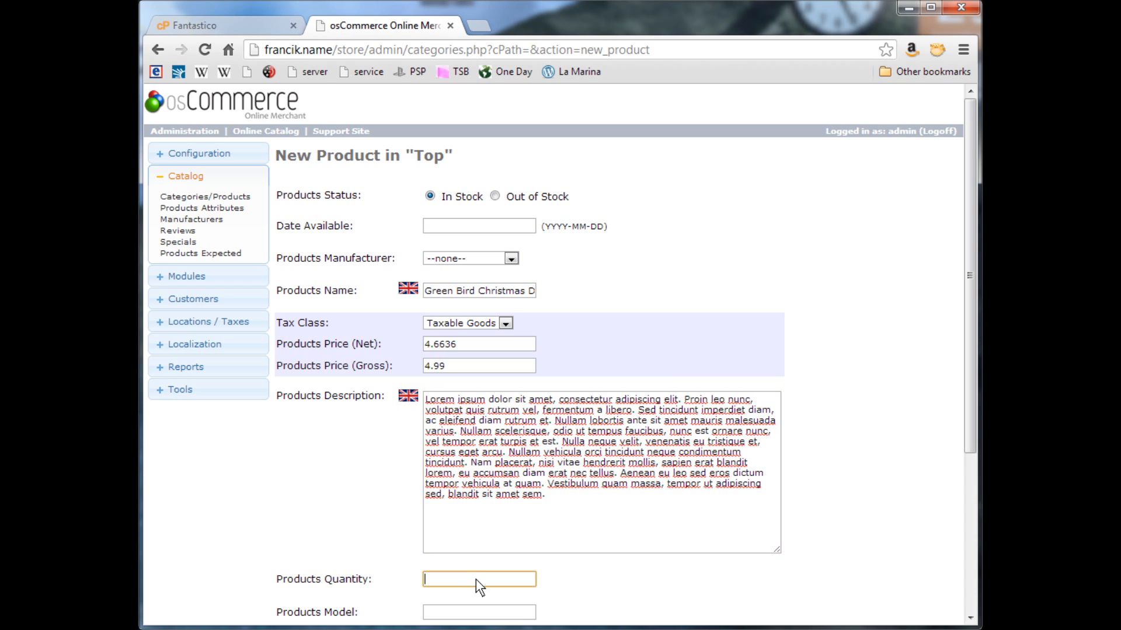
{"action": "type", "text": "100"}
{"action": "left_click", "coordinate": [635, 593]}
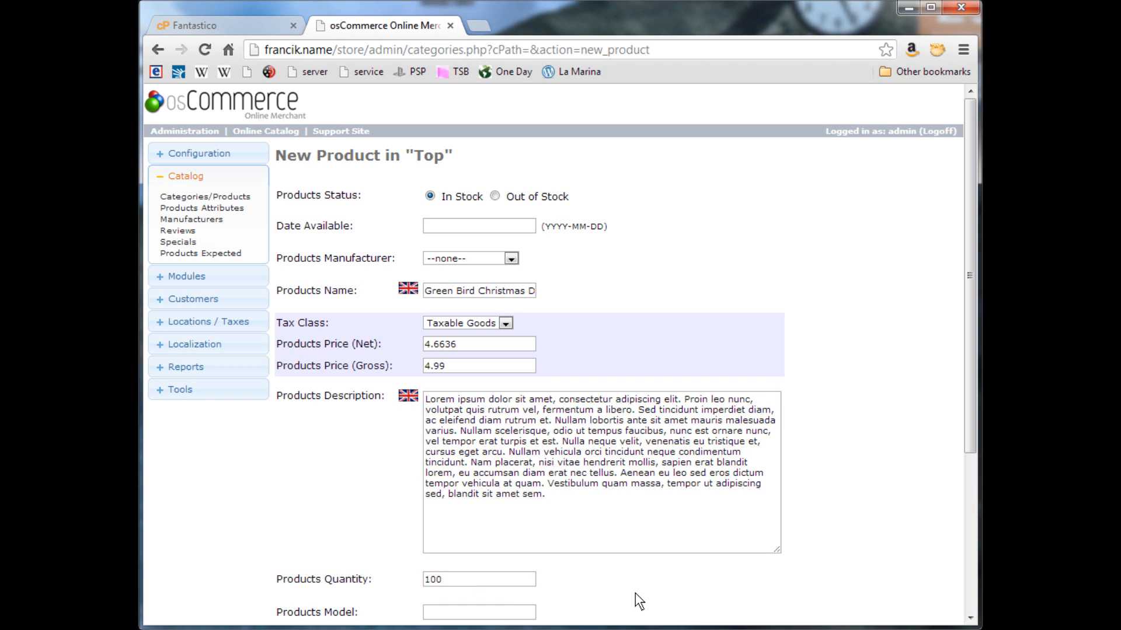
Step: Choose DSC_0117.NEF.jpg from the xmas birds folder as the product's main image
{"action": "scroll", "coordinate": [635, 593], "scroll_direction": "down", "scroll_amount": 3}
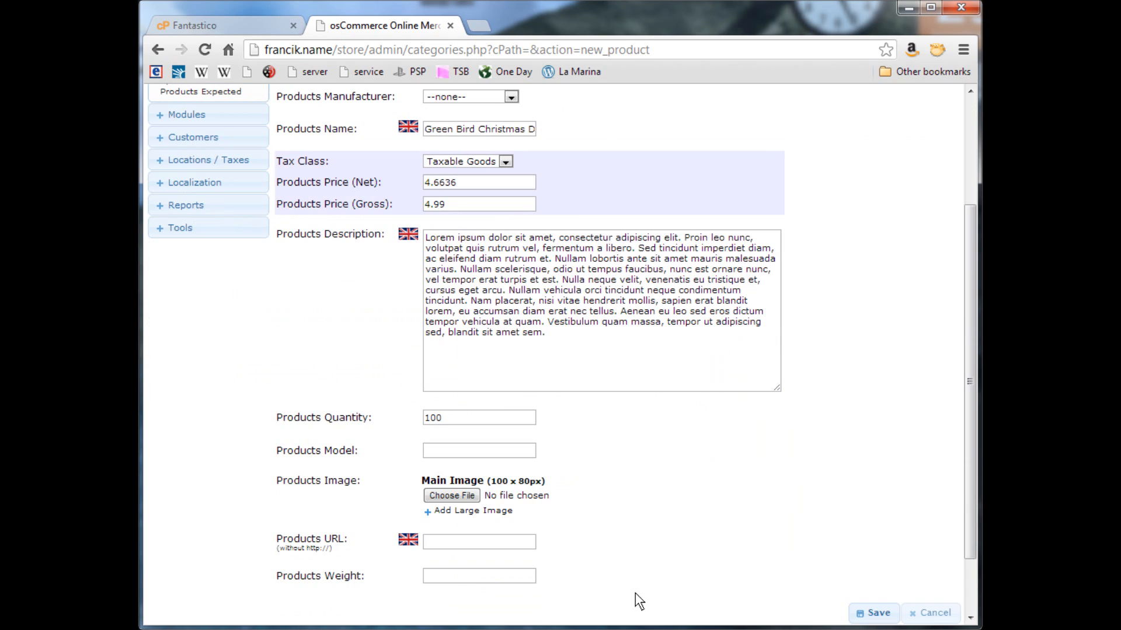
{"action": "scroll", "coordinate": [636, 601], "scroll_direction": "down", "scroll_amount": 2}
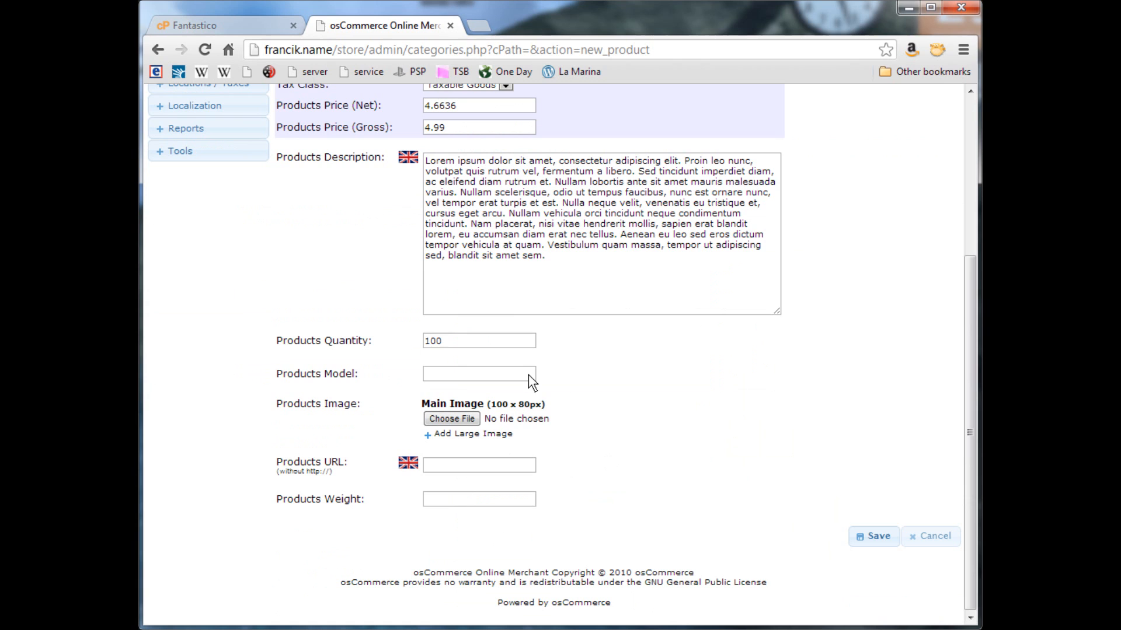
{"action": "left_click", "coordinate": [455, 414]}
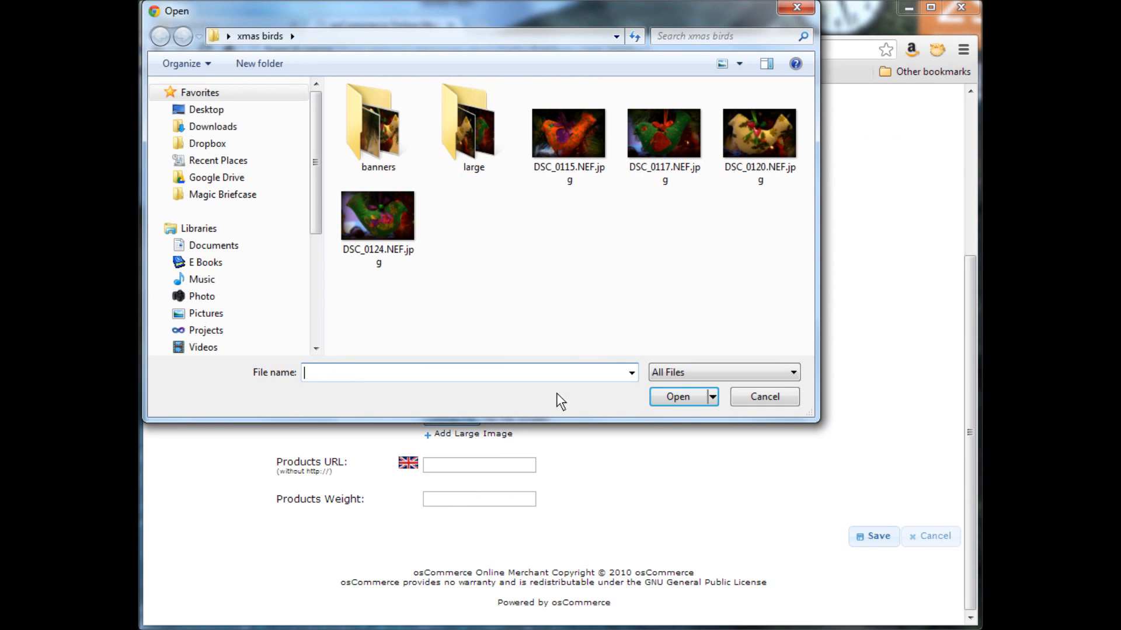
{"action": "left_click", "coordinate": [671, 142]}
{"action": "double_click", "coordinate": [671, 141]}
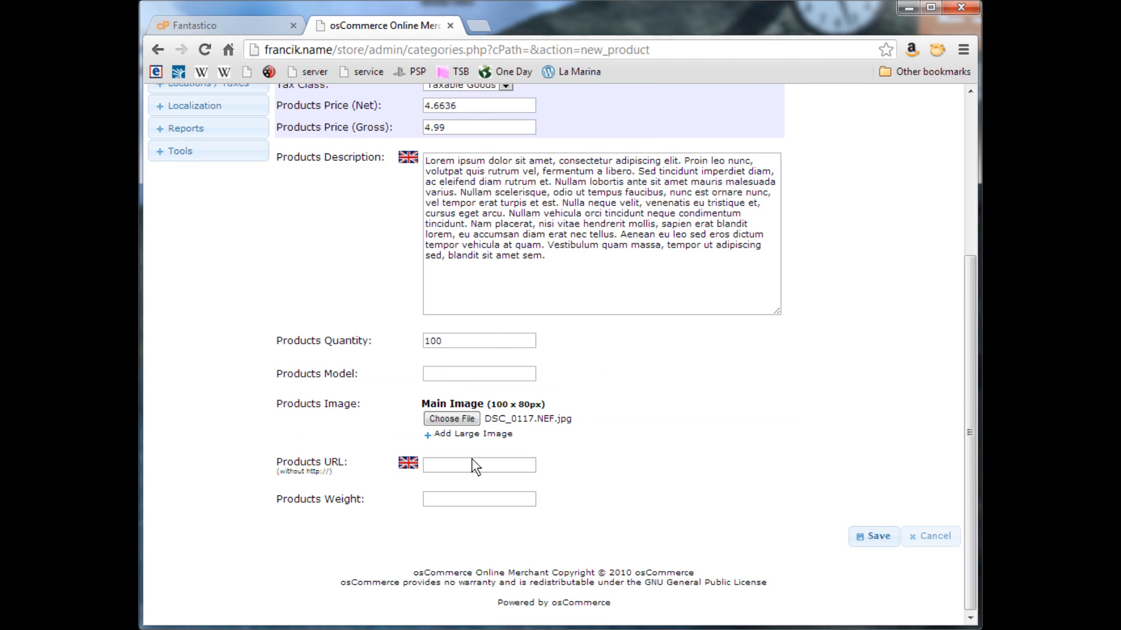
Step: Set the product's weight to 0.1 and save the new product
{"action": "left_click", "coordinate": [487, 502]}
{"action": "type", "text": "0.1"}
{"action": "left_click", "coordinate": [644, 500]}
{"action": "left_click", "coordinate": [870, 537]}
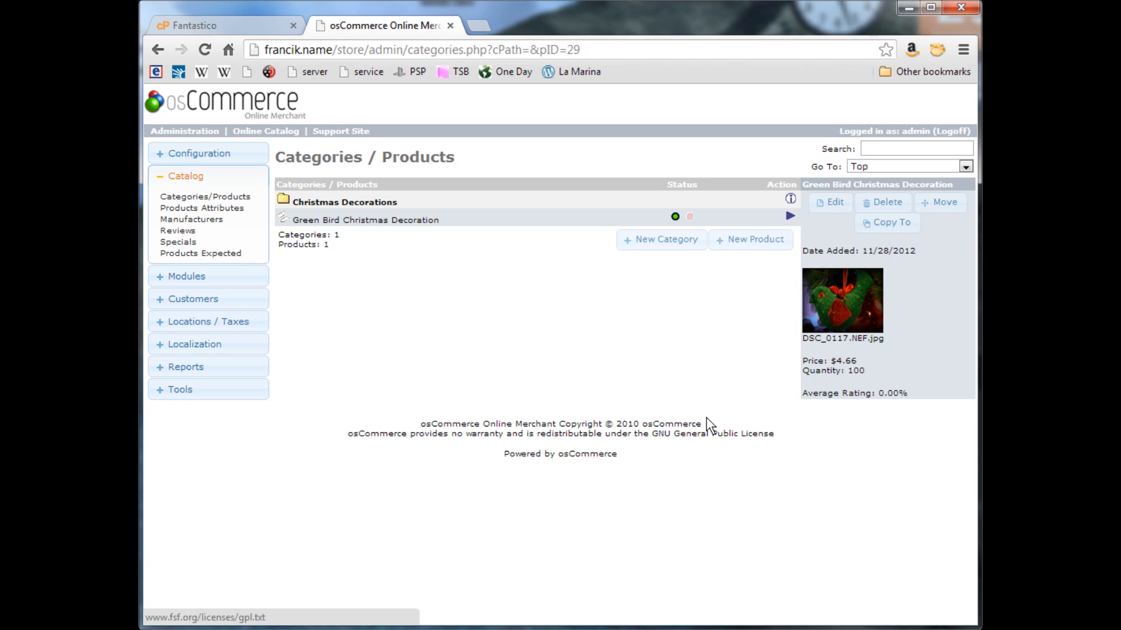
Step: Switch from the admin pages to the public storefront and view its Christmas Decorations category
{"action": "left_click", "coordinate": [372, 50]}
{"action": "left_click", "coordinate": [367, 49]}
{"action": "left_click_drag", "start_coordinate": [367, 49], "coordinate": [692, 38]}
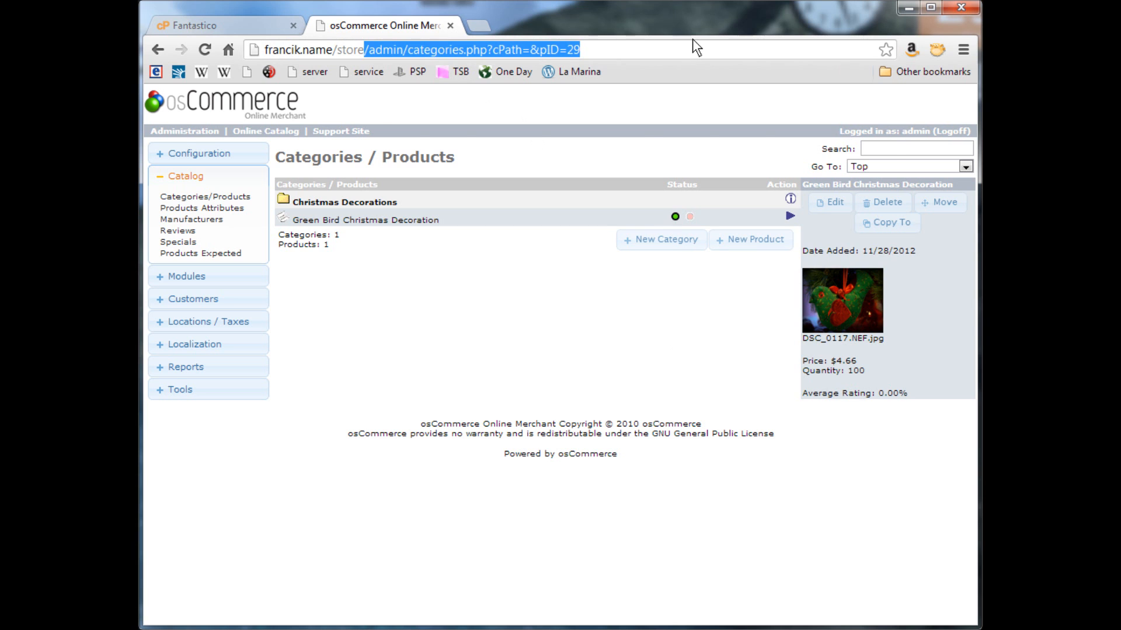
{"action": "key", "text": "Delete"}
{"action": "key", "text": "Return"}
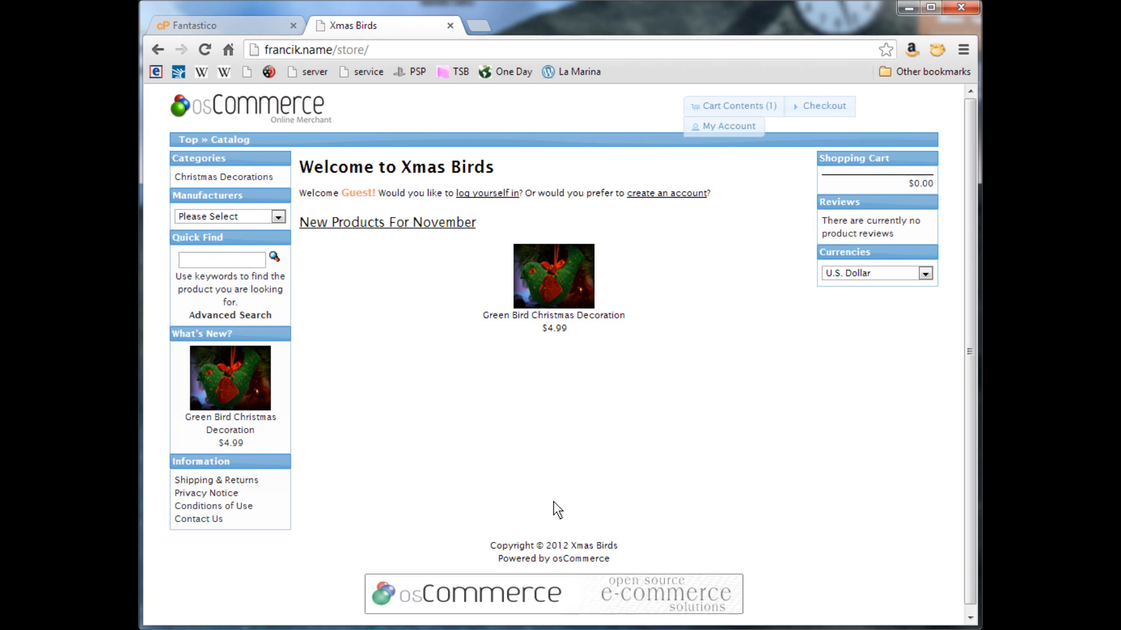
{"action": "left_click", "coordinate": [240, 177]}
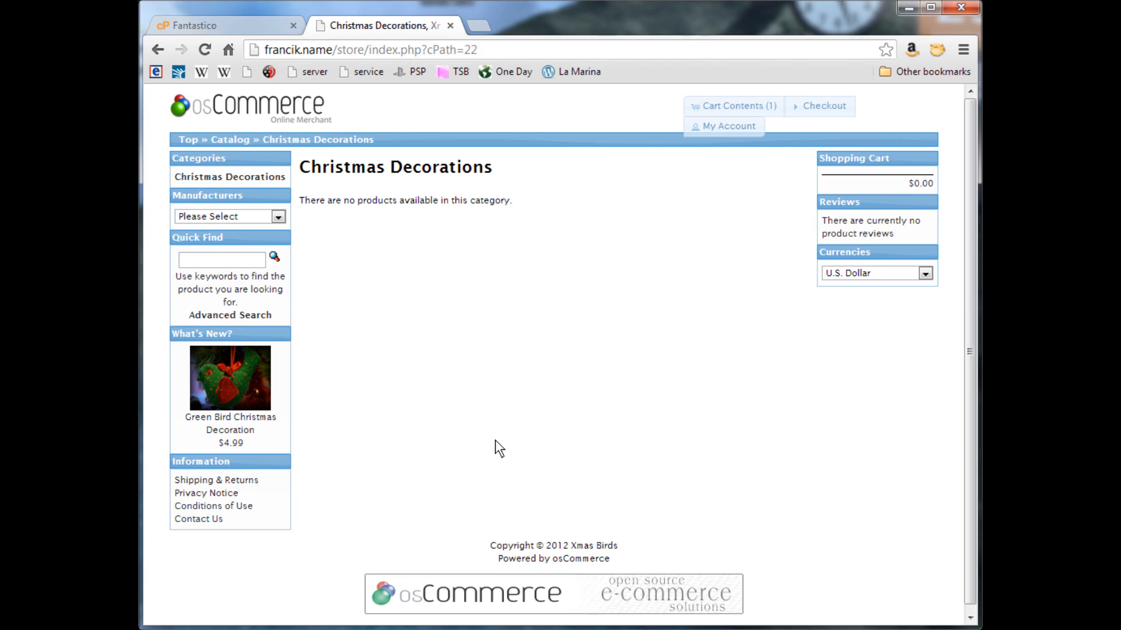
Step: Return from the storefront to the store's administration page by changing the address to end in /store/admin
{"action": "left_click", "coordinate": [497, 54]}
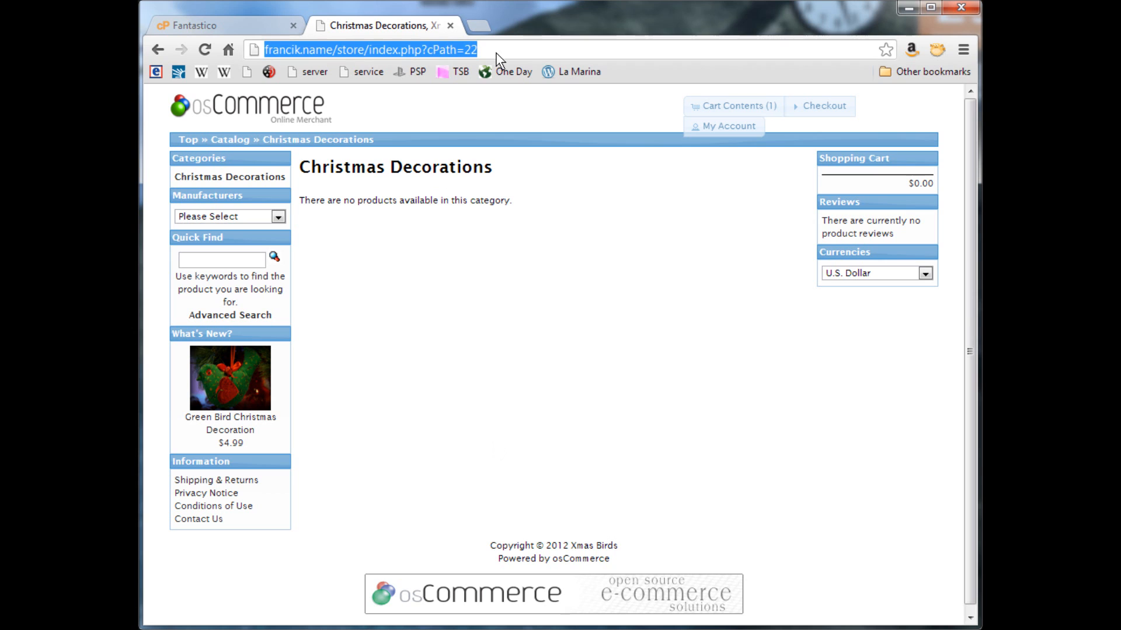
{"action": "left_click", "coordinate": [516, 48]}
{"action": "key", "text": "BackSpace"}
{"action": "key", "text": "BackSpace"}
{"action": "key", "text": "BackSpace"}
{"action": "key", "text": "BackSpace"}
{"action": "key", "text": "BackSpace"}
{"action": "key", "text": "BackSpace"}
{"action": "key", "text": "BackSpace"}
{"action": "key", "text": "BackSpace"}
{"action": "key", "text": "BackSpace"}
{"action": "key", "text": "BackSpace"}
{"action": "key", "text": "BackSpace"}
{"action": "key", "text": "BackSpace"}
{"action": "key", "text": "BackSpace"}
{"action": "key", "text": "BackSpace"}
{"action": "key", "text": "BackSpace"}
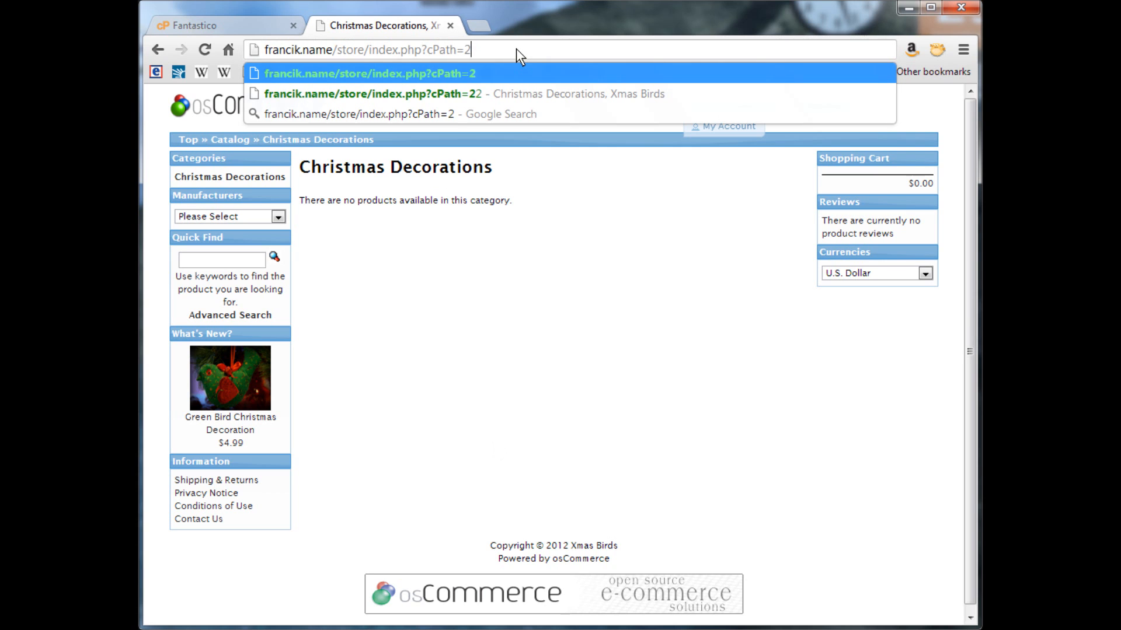
{"action": "key", "text": "BackSpace"}
{"action": "key", "text": "BackSpace"}
{"action": "key", "text": "BackSpace"}
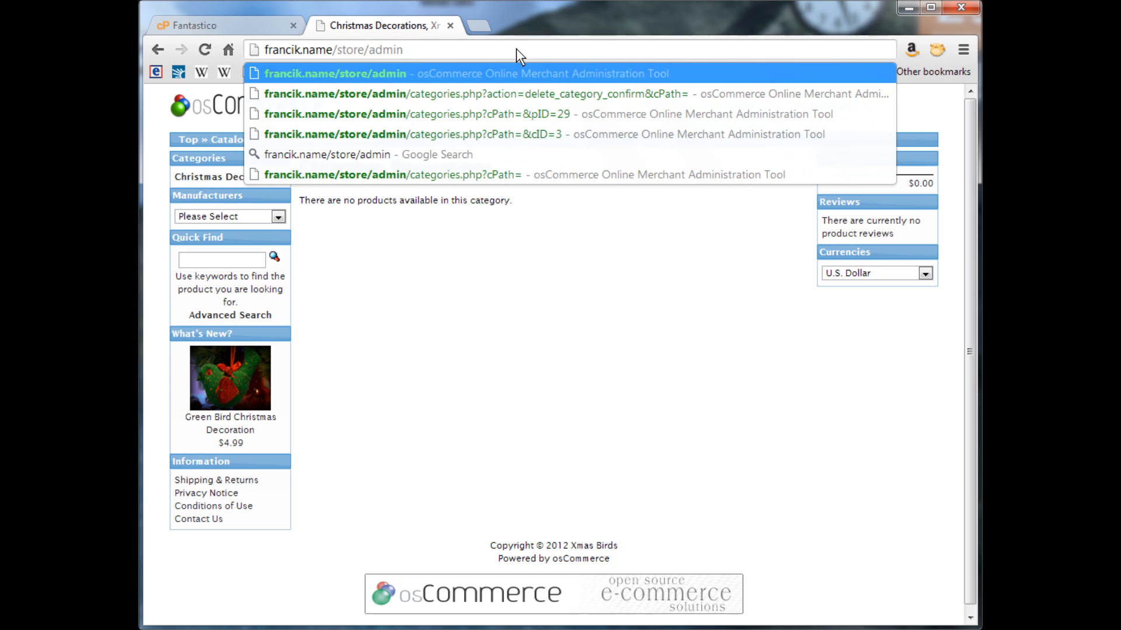
{"action": "key", "text": "Return"}
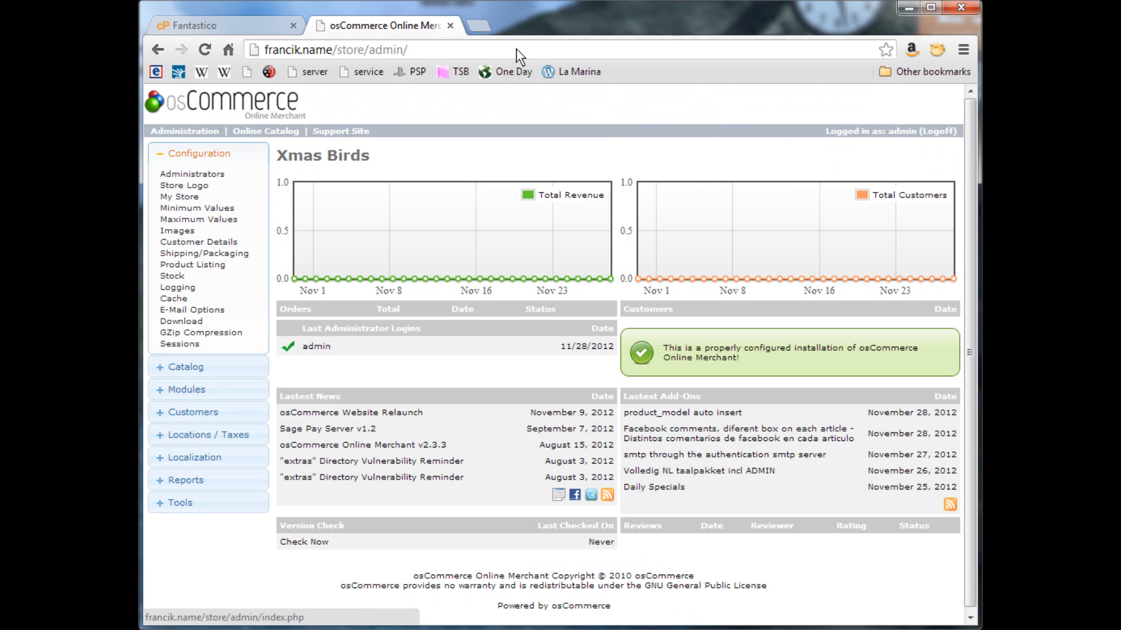
Step: Move the Green Bird Christmas Decoration product from the top level into the Christmas Decorations category
{"action": "left_click", "coordinate": [171, 374]}
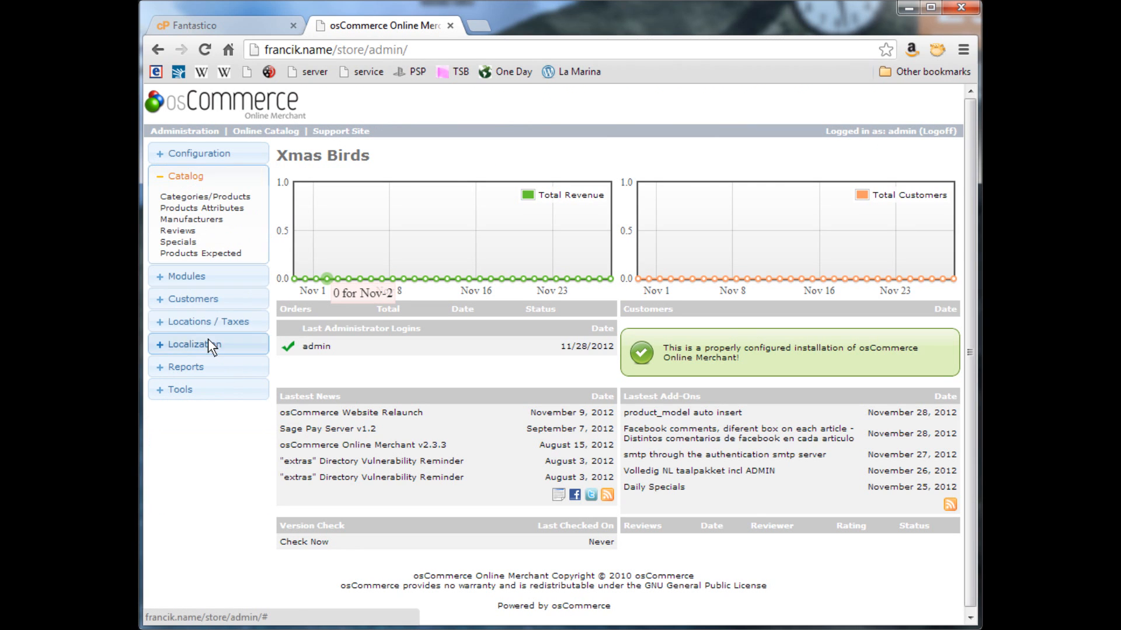
{"action": "left_click", "coordinate": [207, 198]}
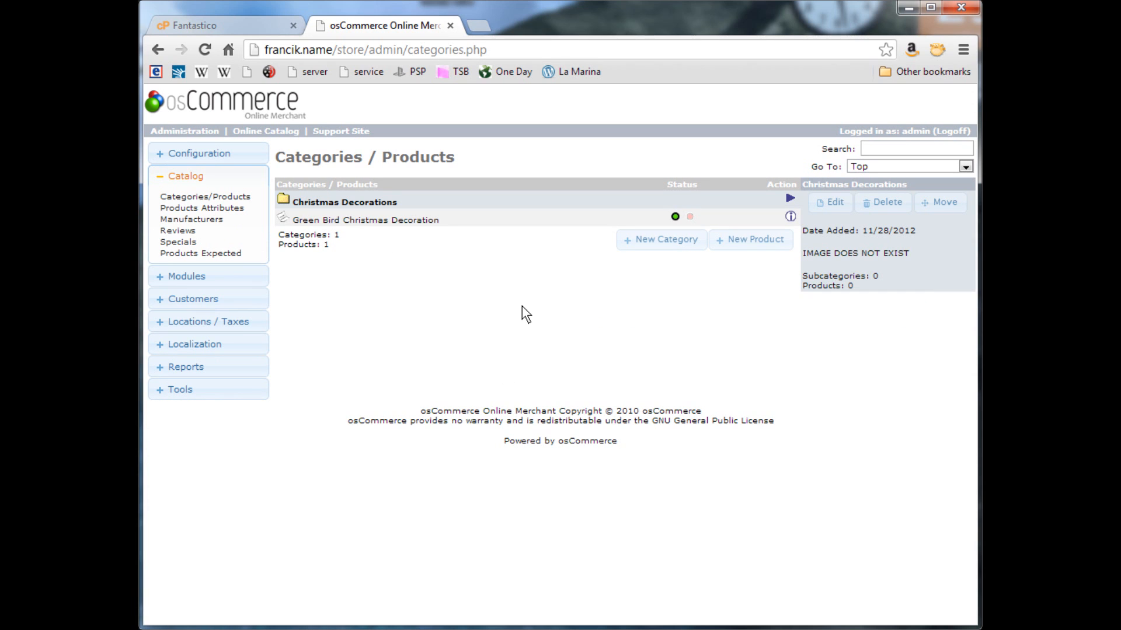
{"action": "left_click", "coordinate": [418, 222]}
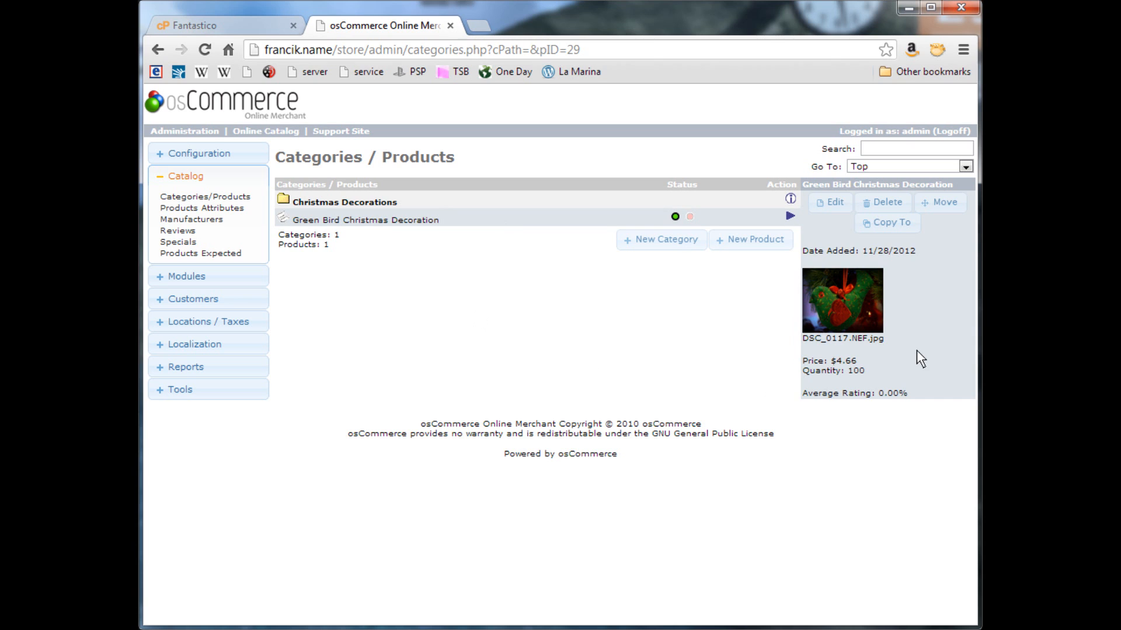
{"action": "left_click", "coordinate": [947, 206]}
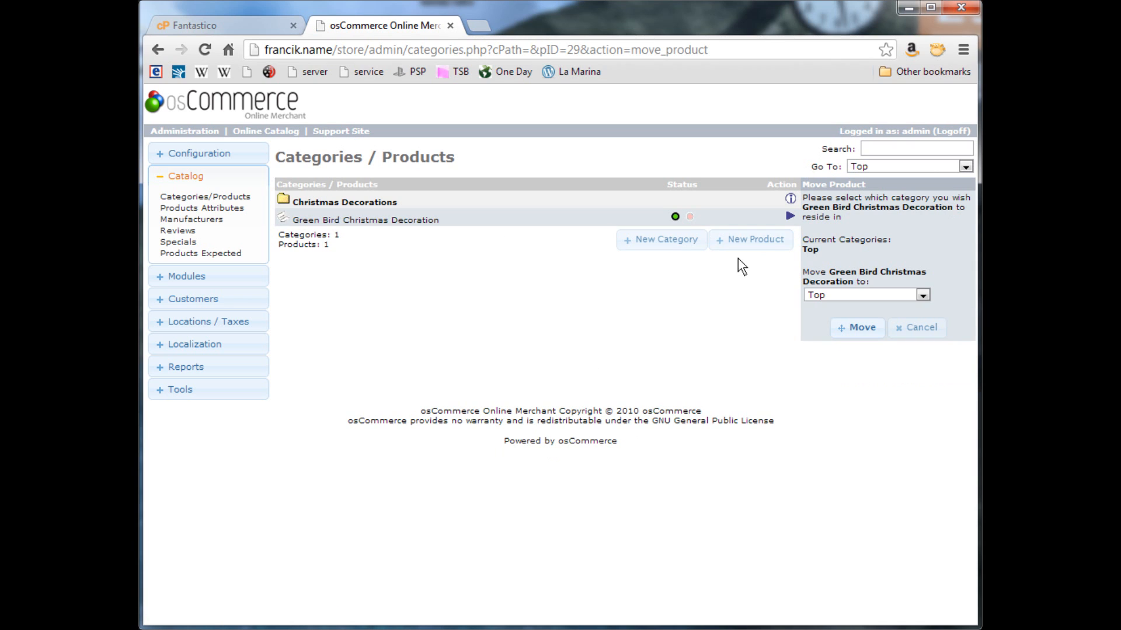
{"action": "left_click", "coordinate": [925, 295]}
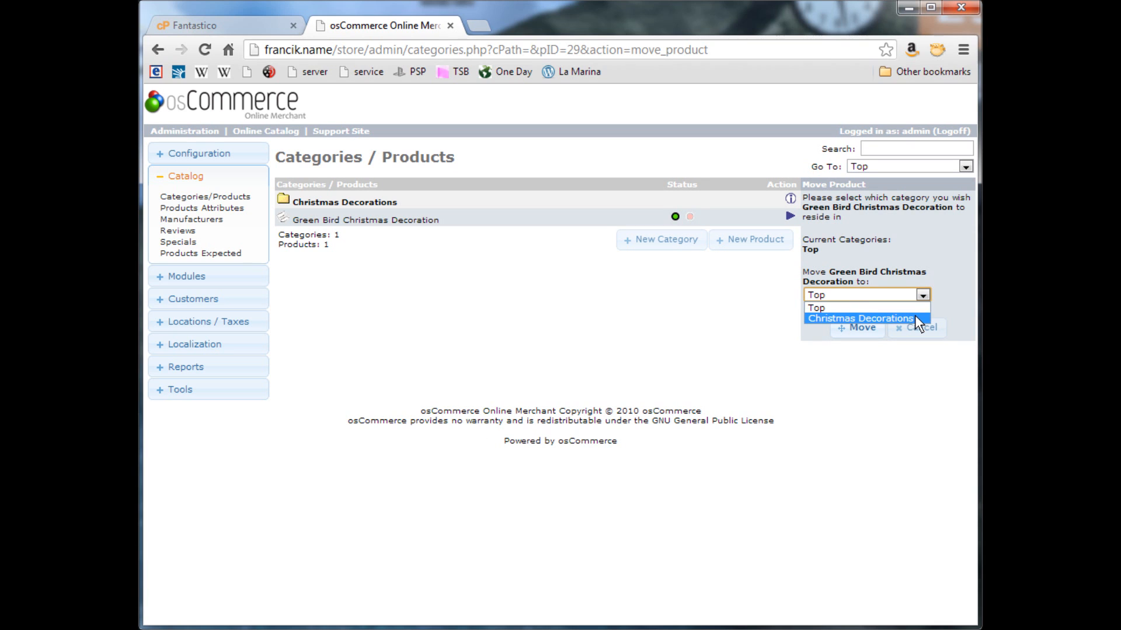
{"action": "left_click", "coordinate": [913, 317]}
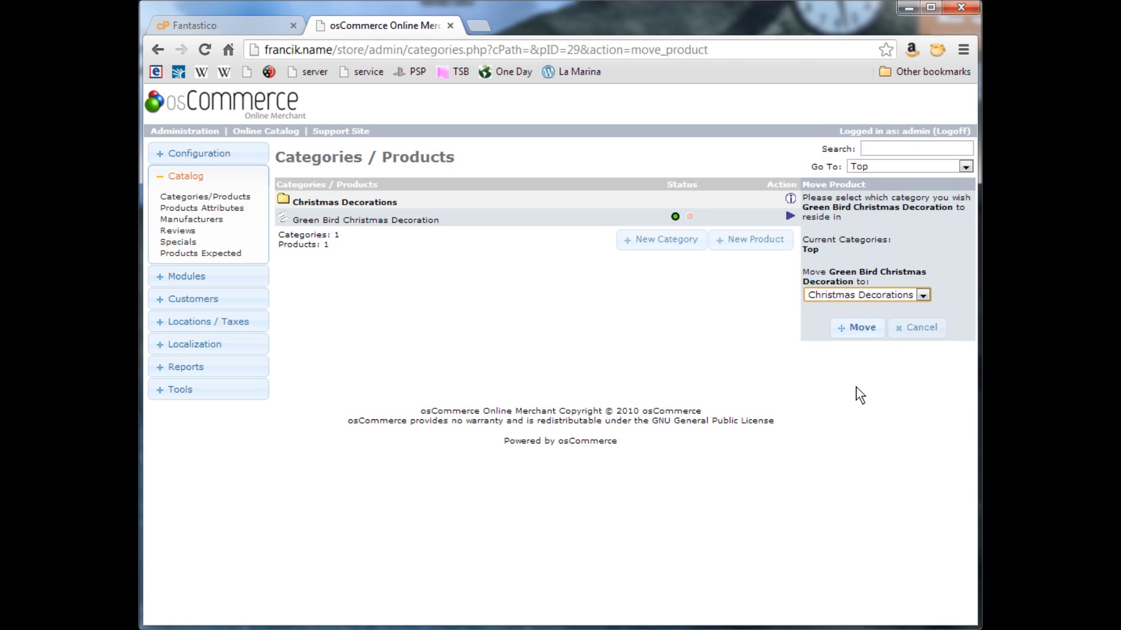
{"action": "left_click", "coordinate": [867, 330]}
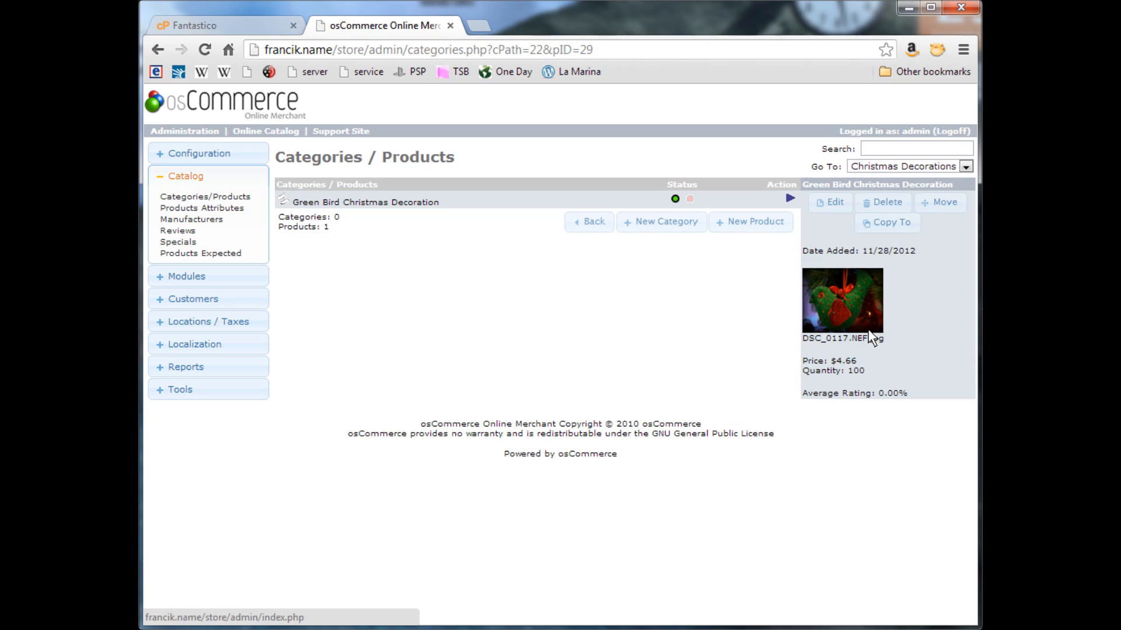
Step: Reopen the public storefront and check the product listing of the Christmas Decorations category
{"action": "left_click", "coordinate": [398, 51]}
{"action": "left_click", "coordinate": [403, 49]}
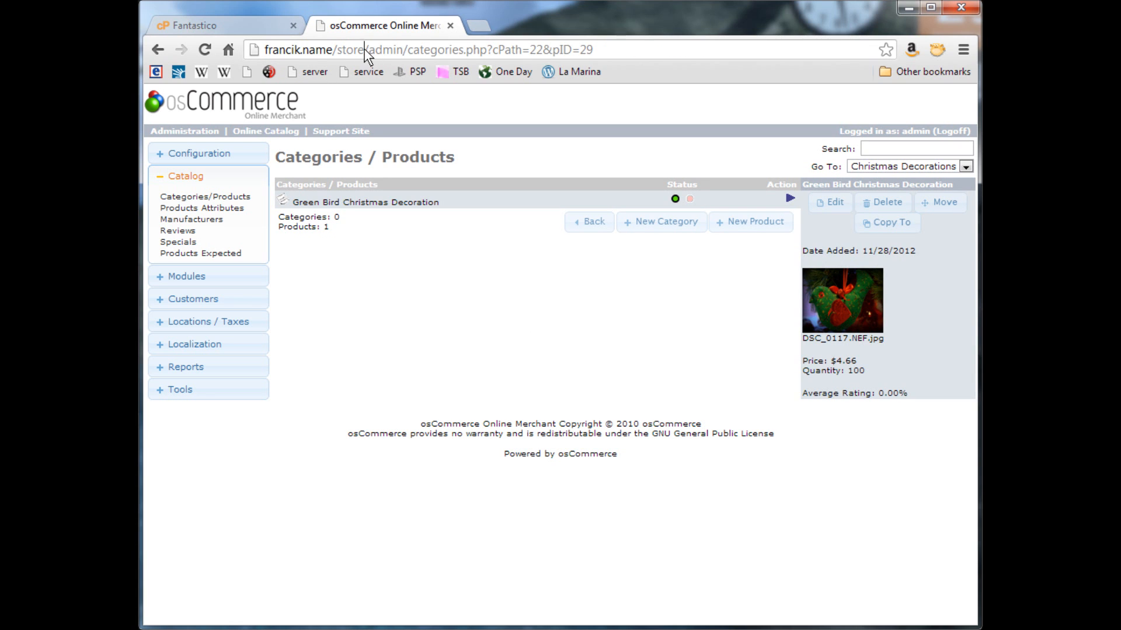
{"action": "left_click_drag", "start_coordinate": [366, 50], "coordinate": [769, 45]}
{"action": "key", "text": "BackSpace"}
{"action": "key", "text": "Return"}
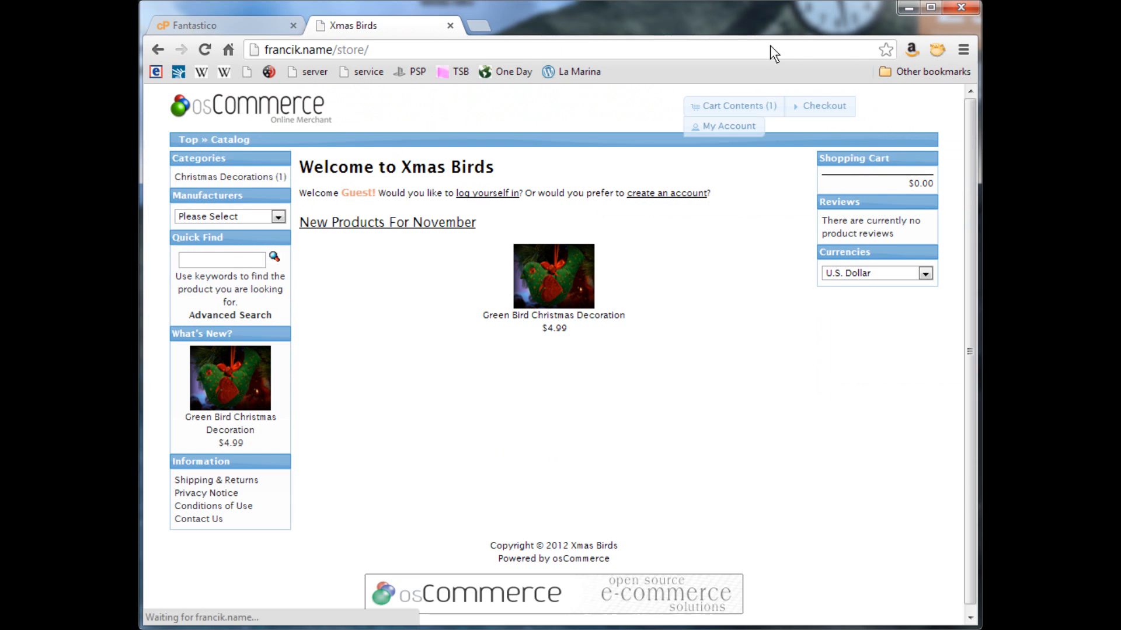
{"action": "left_click", "coordinate": [255, 174]}
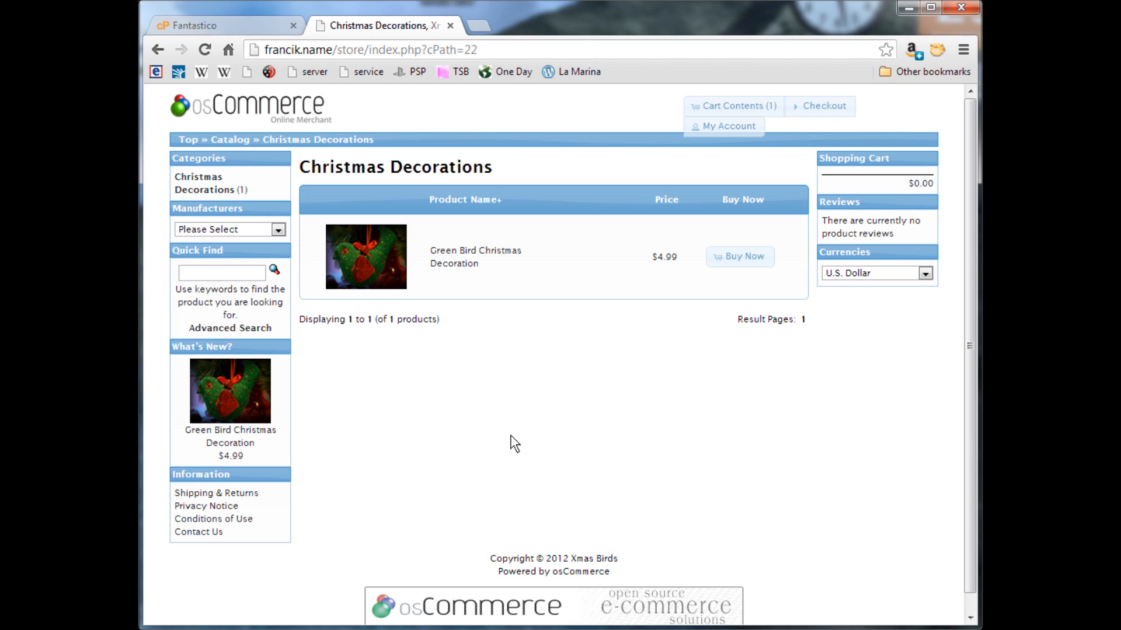
Step: Open the Green Bird Christmas Decoration product page from the category listing and examine its image and description layout
{"action": "left_click", "coordinate": [386, 278]}
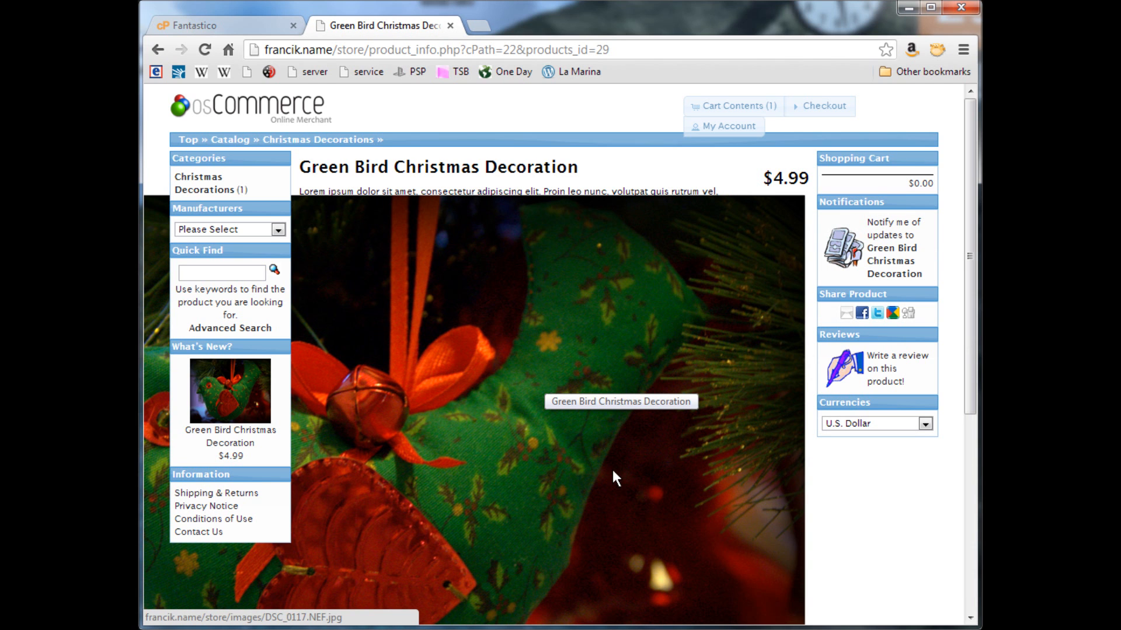
{"action": "scroll", "coordinate": [612, 471], "scroll_direction": "down", "scroll_amount": 5}
{"action": "scroll", "coordinate": [611, 471], "scroll_direction": "up", "scroll_amount": 5}
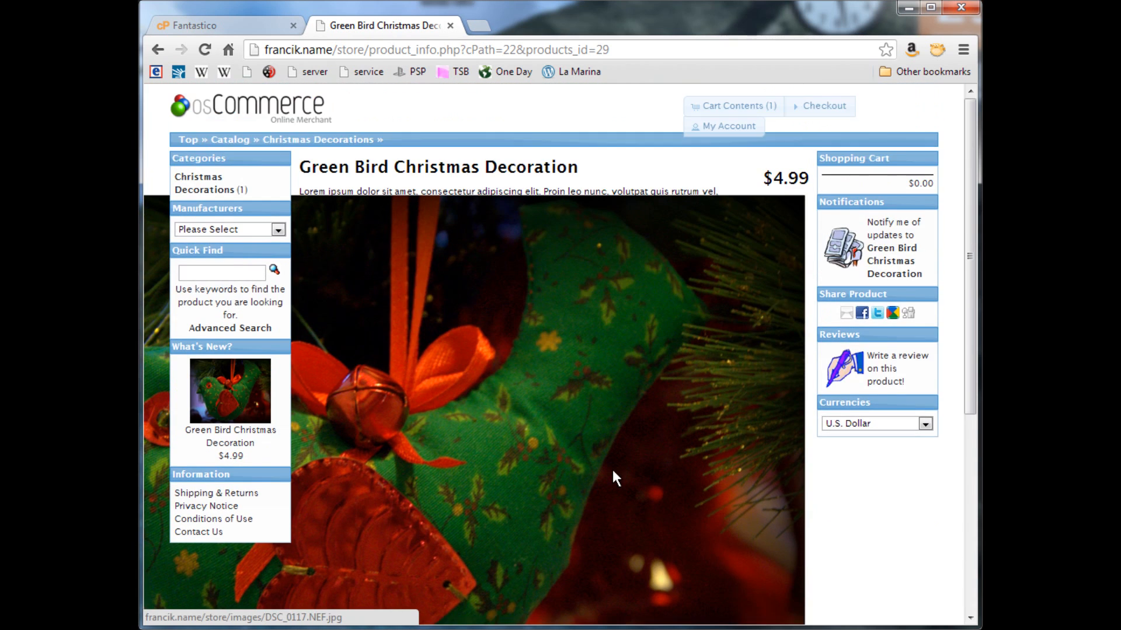
{"action": "scroll", "coordinate": [612, 471], "scroll_direction": "down", "scroll_amount": 5}
{"action": "scroll", "coordinate": [612, 472], "scroll_direction": "down", "scroll_amount": 1}
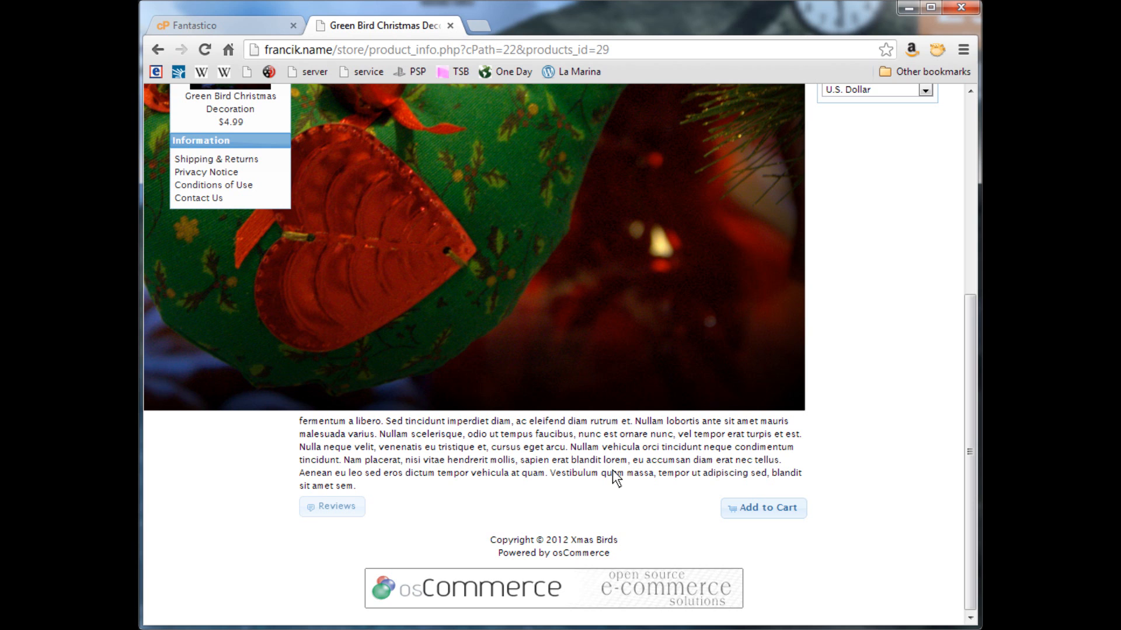
{"action": "scroll", "coordinate": [613, 474], "scroll_direction": "up", "scroll_amount": 5}
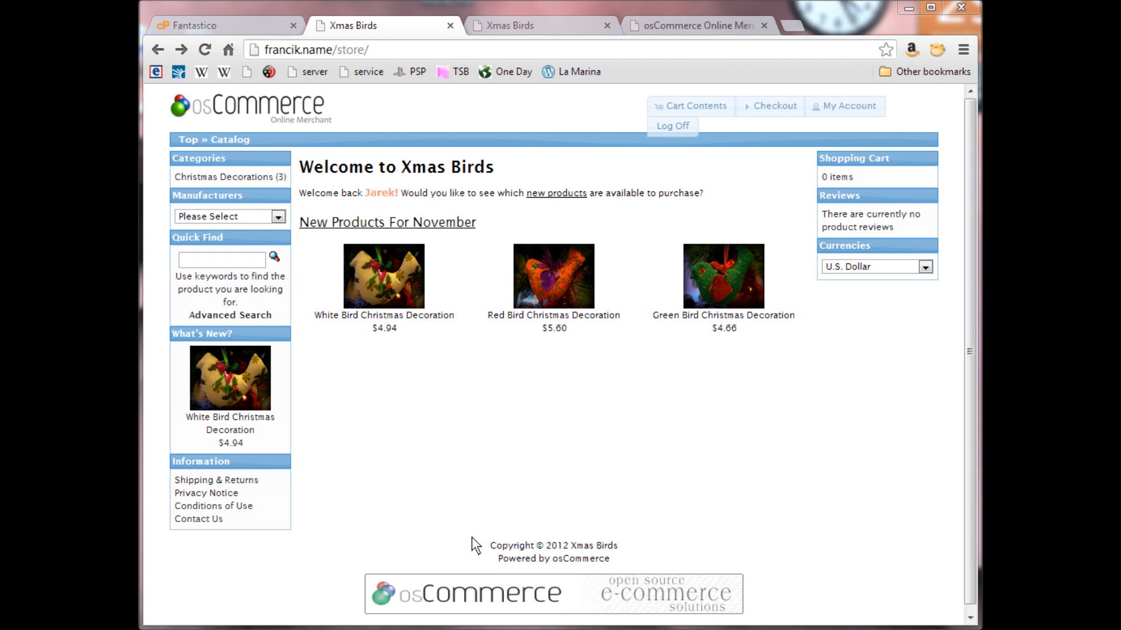
Step: View the storefront product pages of the White, Green and Red Bird Christmas Decorations from the Christmas Decorations category
{"action": "left_click", "coordinate": [229, 177]}
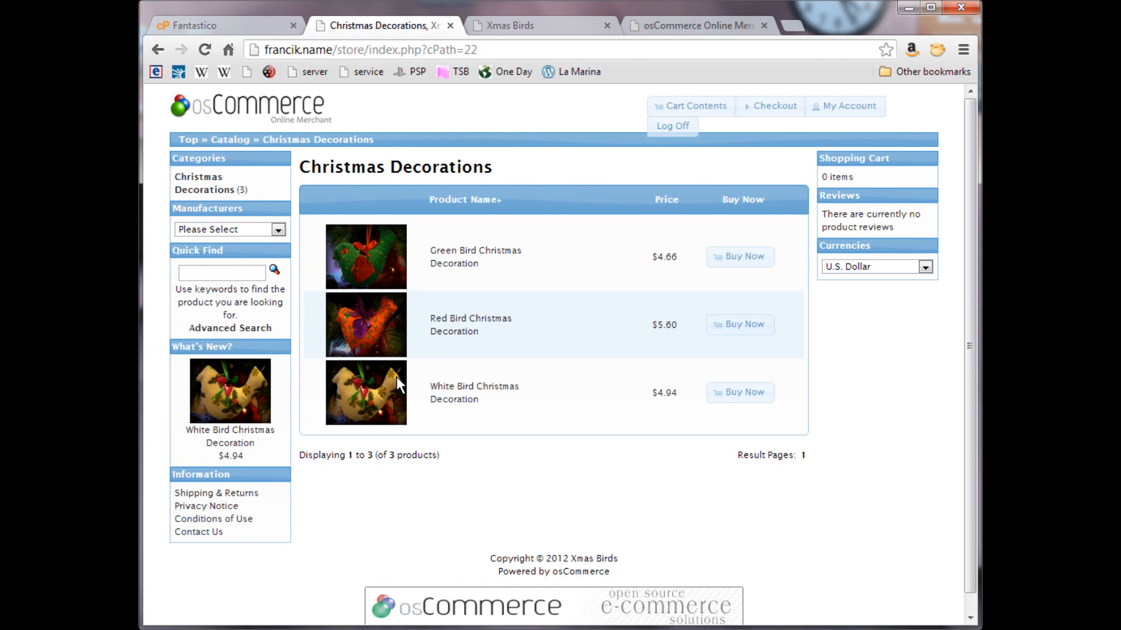
{"action": "left_click", "coordinate": [373, 383]}
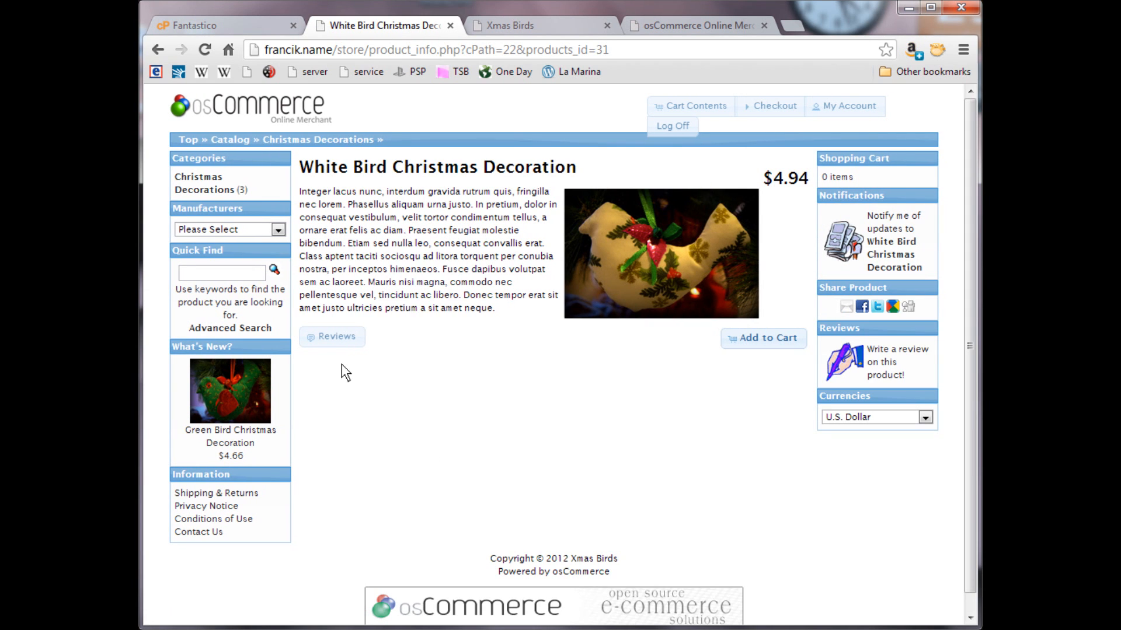
{"action": "left_click", "coordinate": [250, 398]}
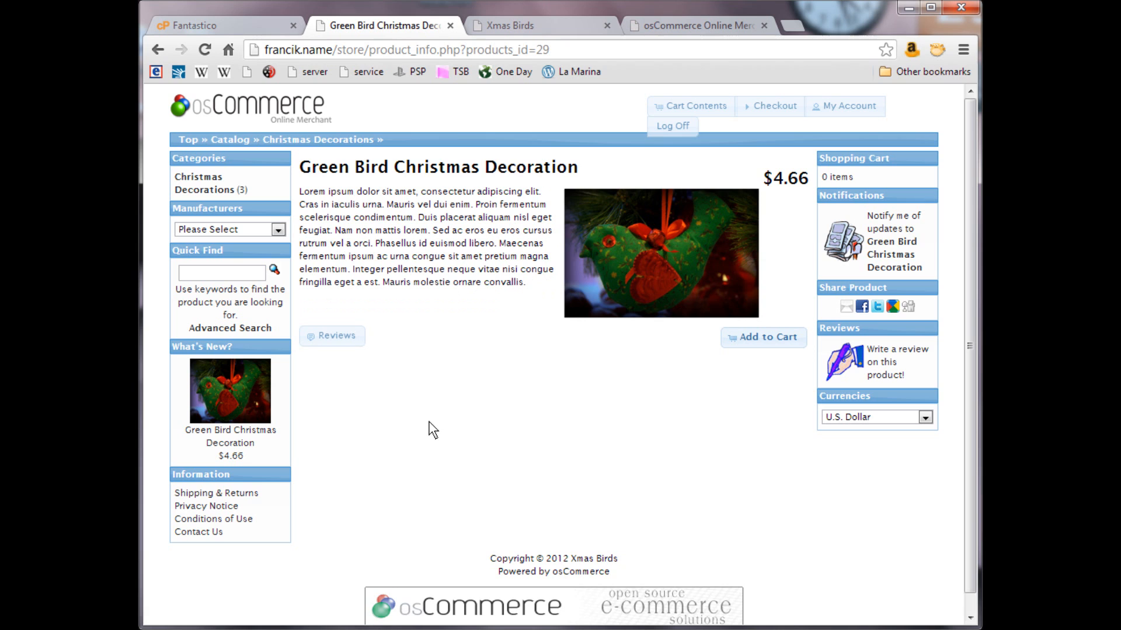
{"action": "left_click", "coordinate": [240, 191]}
{"action": "left_click", "coordinate": [465, 361]}
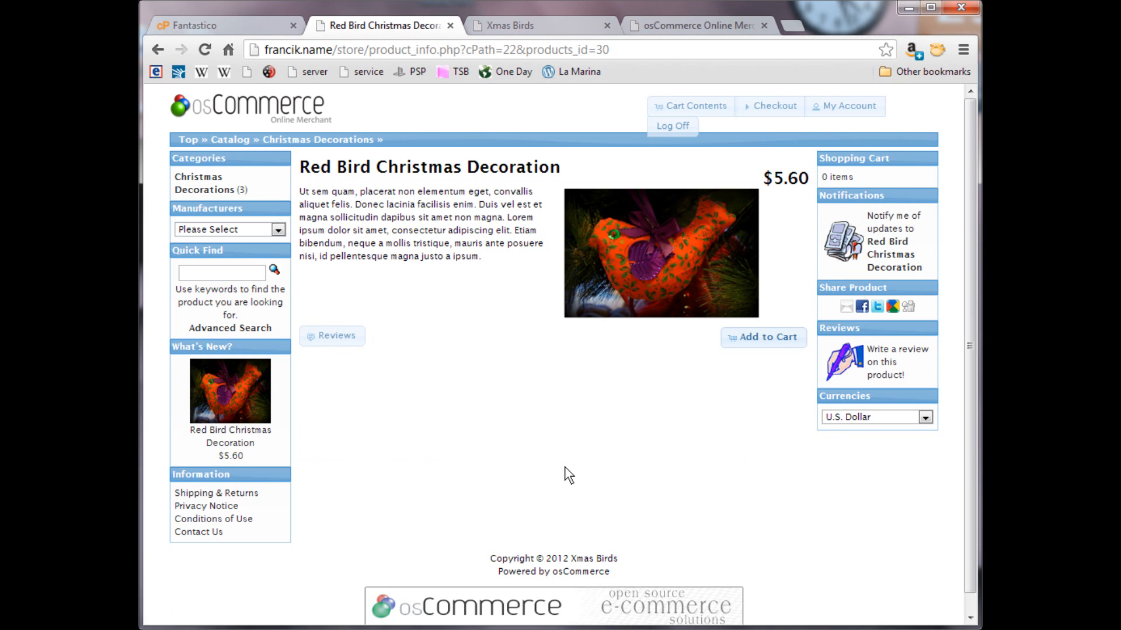